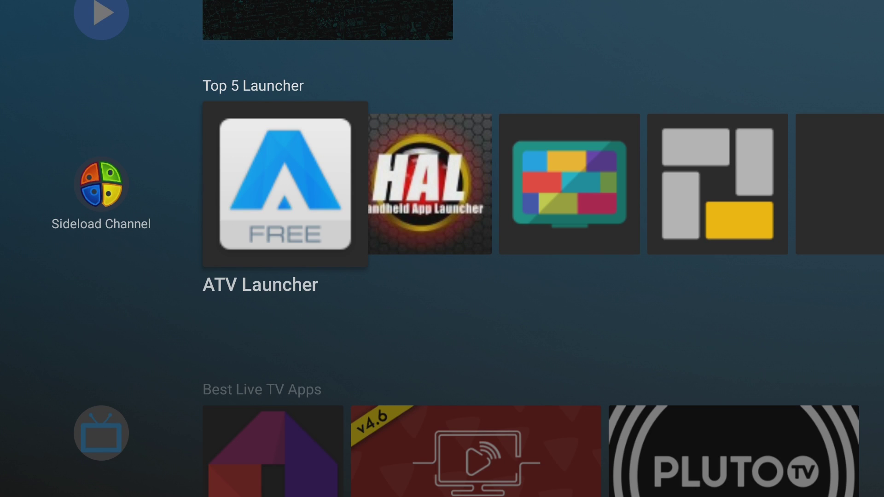
- Preview the HALauncher, TVLauncher, Square Home and Nova Launcher tiles in the Top 5 Launcher row
key("Right")
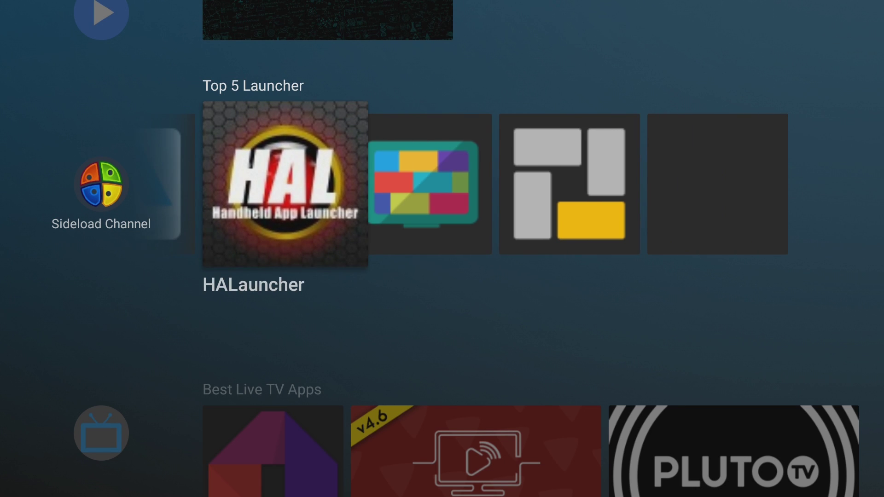
key("Right")
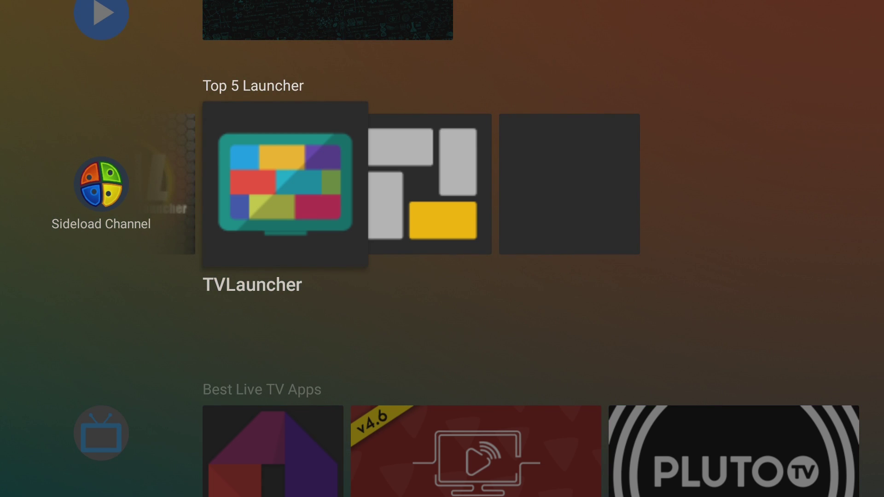
key("Right")
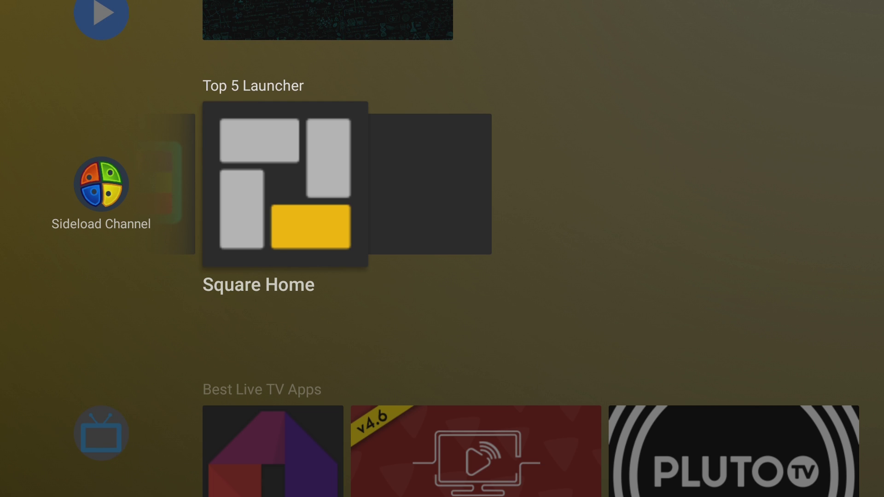
key("Right")
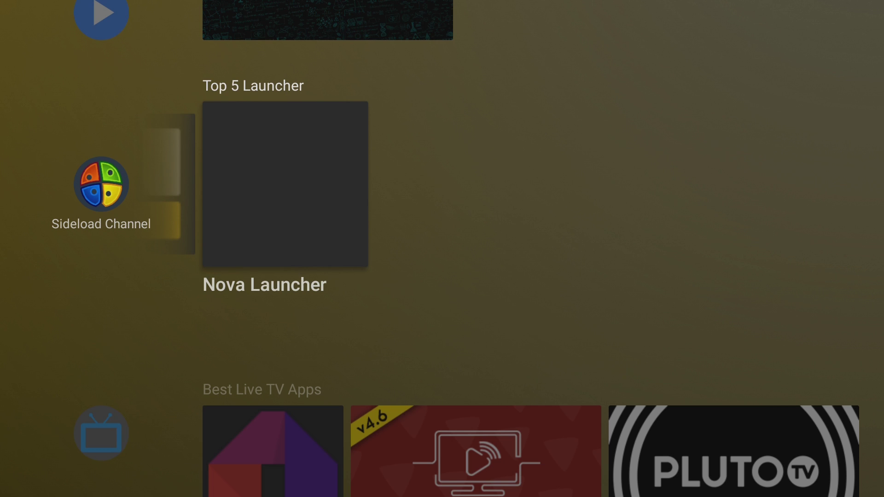
- Move back to the ATV Launcher tile to launch it
key("Left")
key("Left")
key("Left")
key("Left")
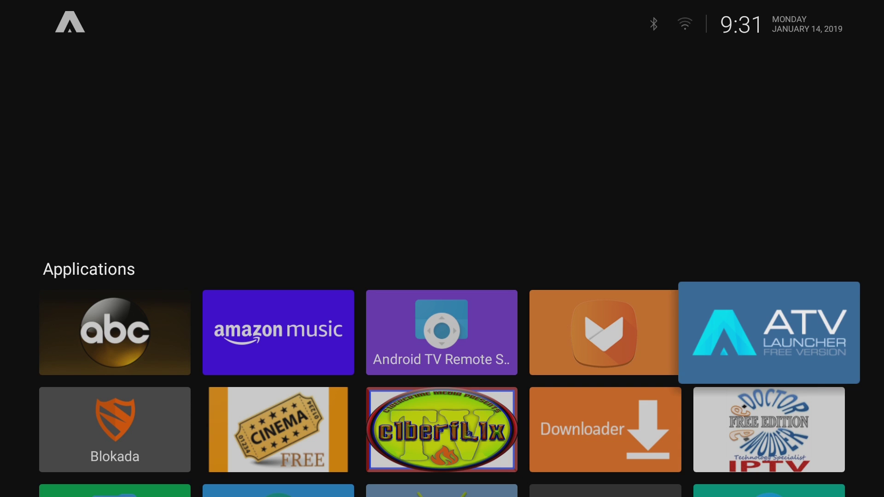
key("Down")
key("Down")
key("Down")
key("Down")
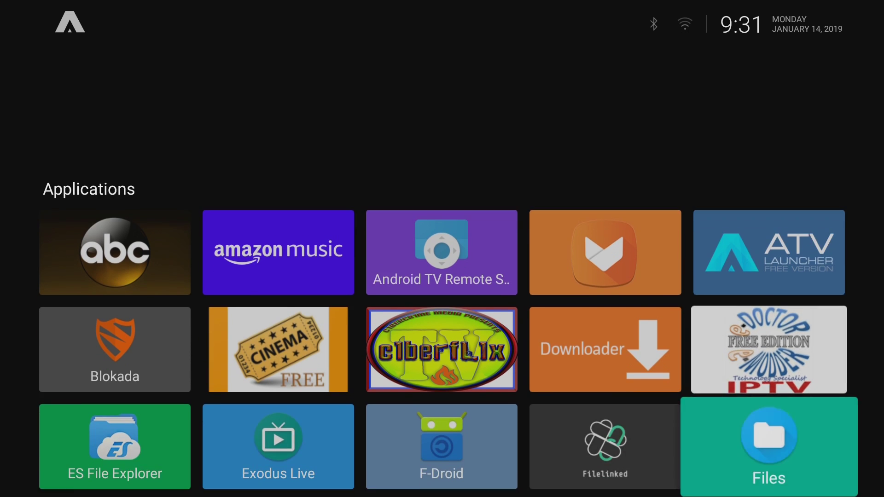
key("Down")
key("Down")
key("Down")
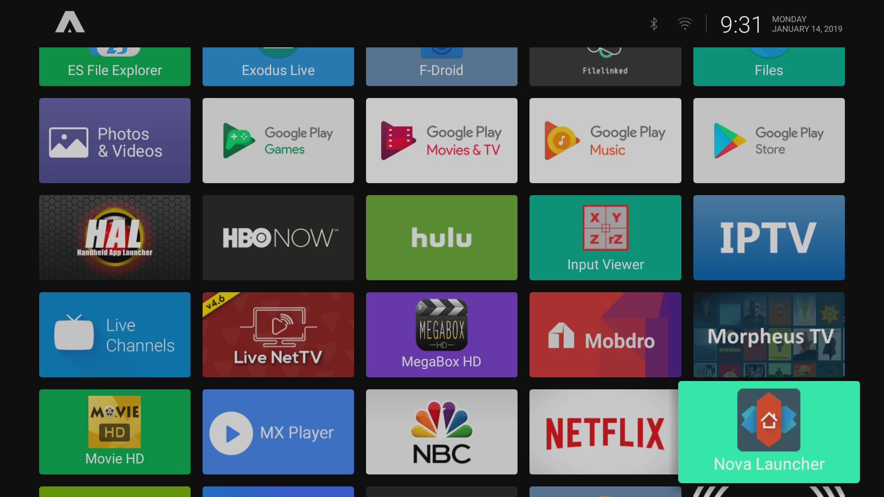
key("Down")
key("Down")
key("Down")
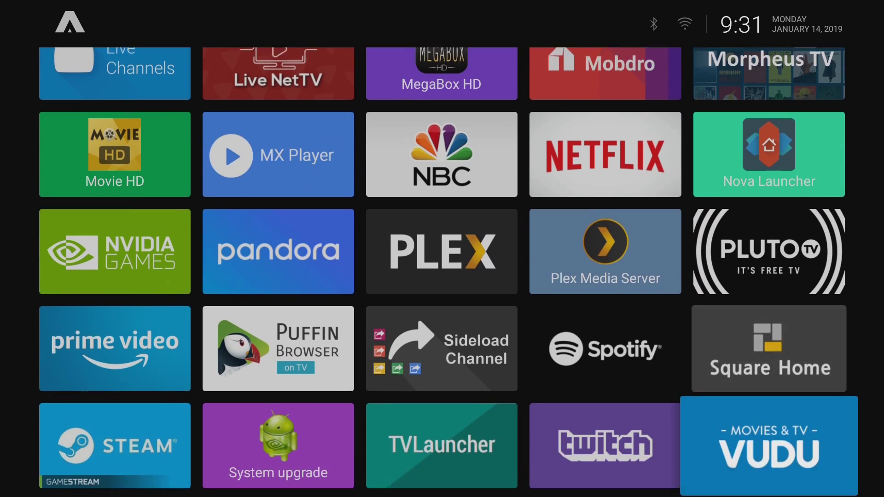
key("Down")
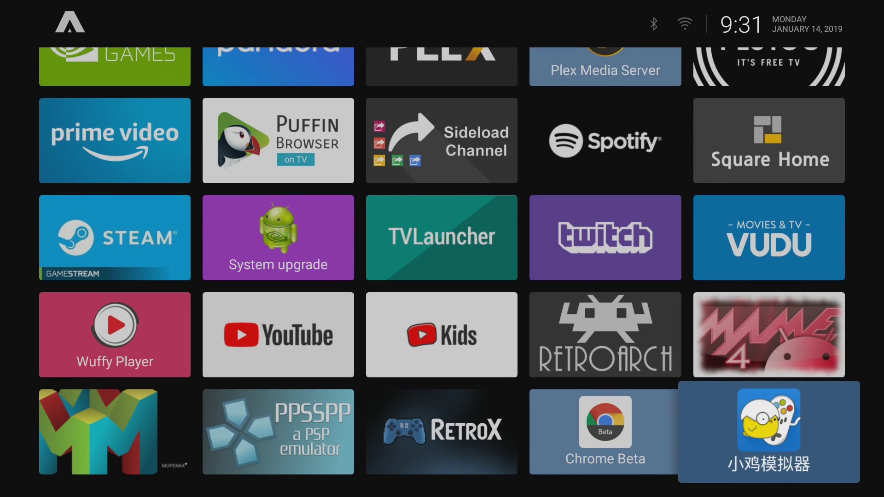
key("Up")
key("Up")
key("Up")
key("Up")
key("Up")
key("Up")
key("Up")
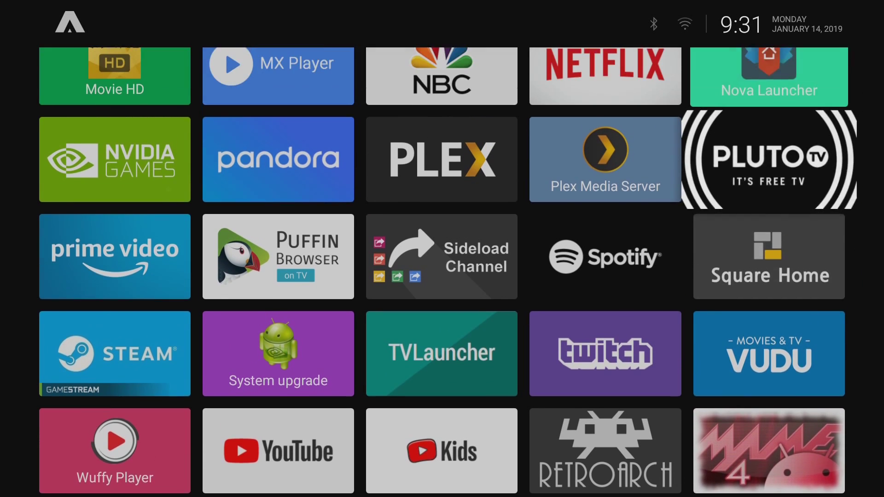
key("Up")
key("Up")
key("Up")
key("Up")
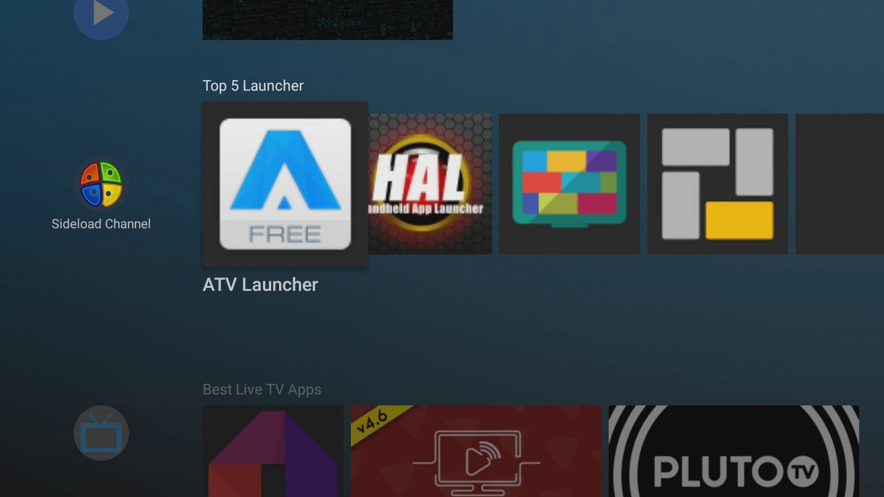
- Launch HALauncher and step through its categories, For TV and Settings, ending on Settings
key("Right")
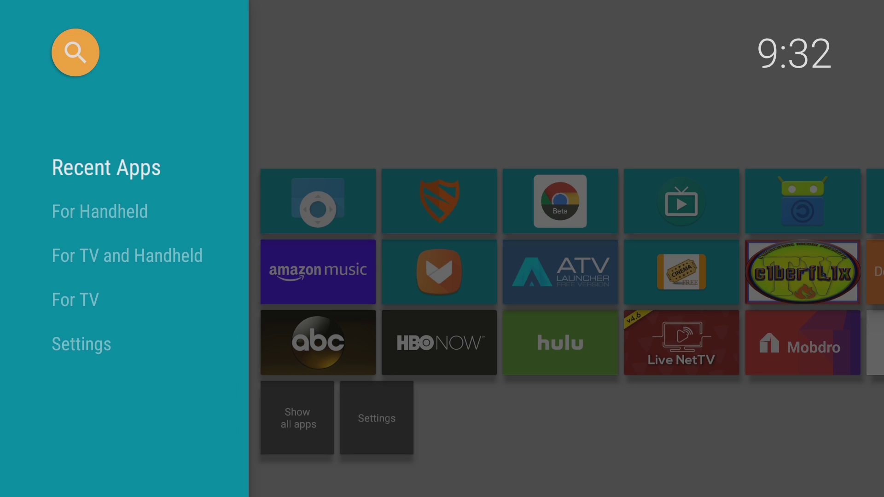
key("Down")
key("Down")
key("Down")
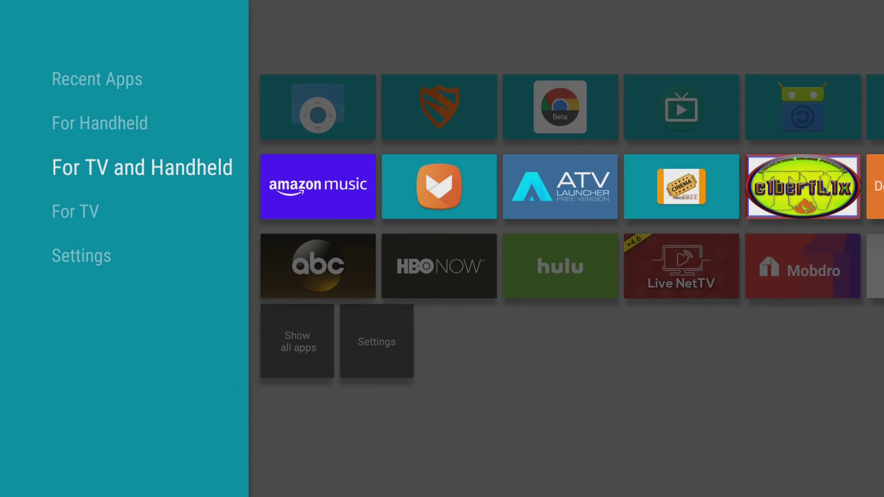
key("Down")
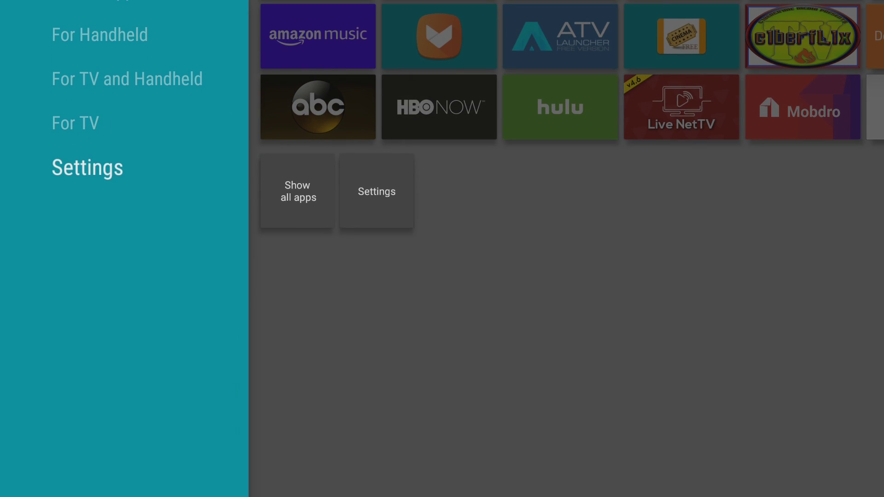
key("Up")
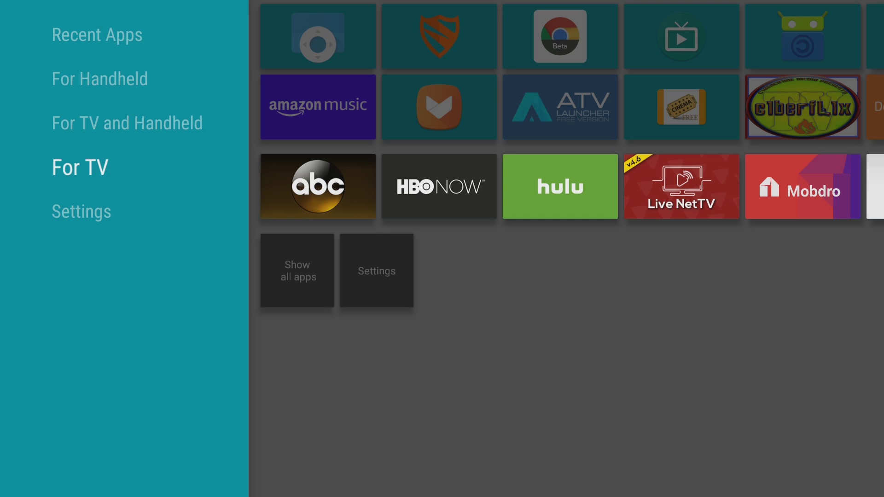
key("Down")
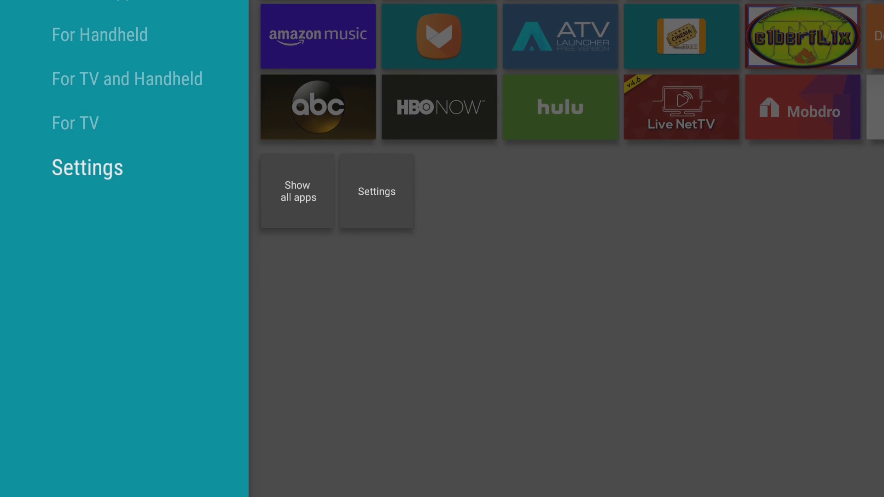
- Browse the Show all apps list, then open HALauncher's Settings page from the Settings row
key("Right")
key("Right")
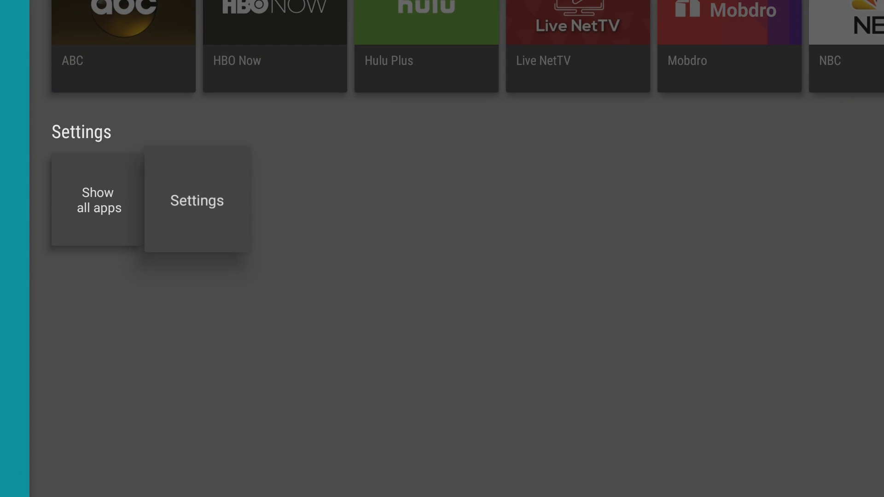
key("Left")
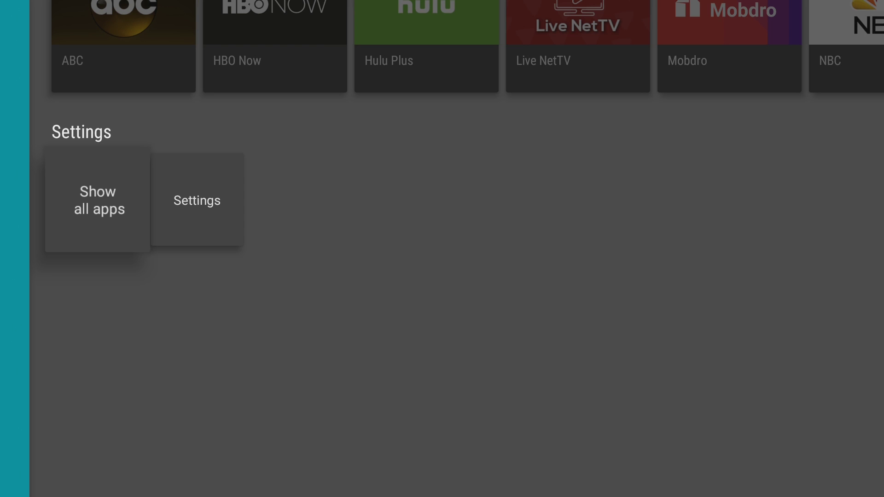
key("Return")
key("Down")
key("Down")
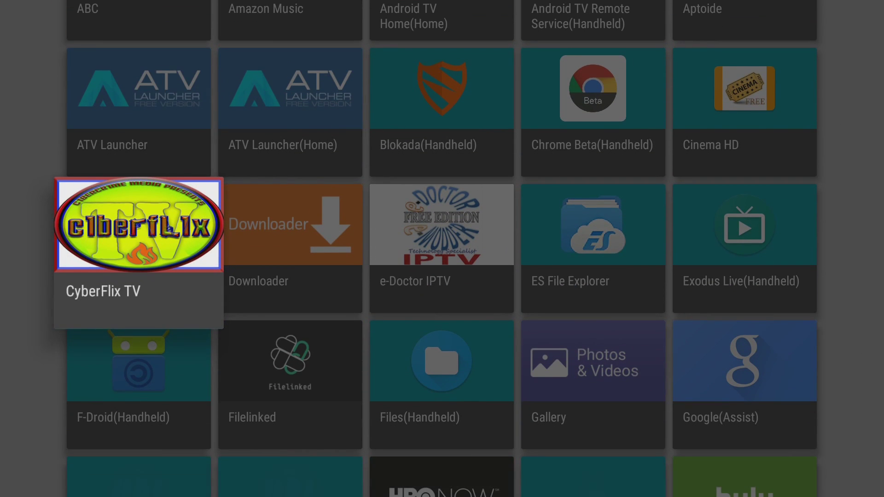
key("Down")
key("Down")
key("Escape")
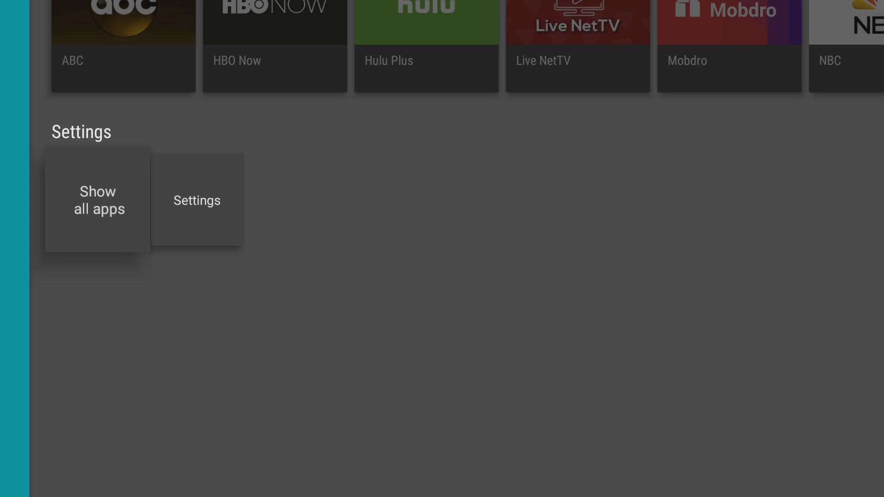
key("Right")
key("Return")
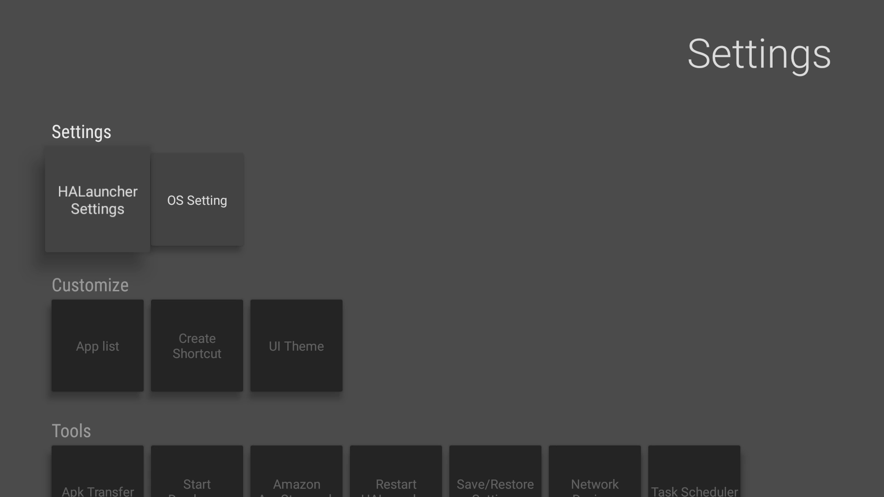
- Open HALauncher Settings and look over its home, assist, search and recent apps options
key("Down")
key("Up")
key("Down")
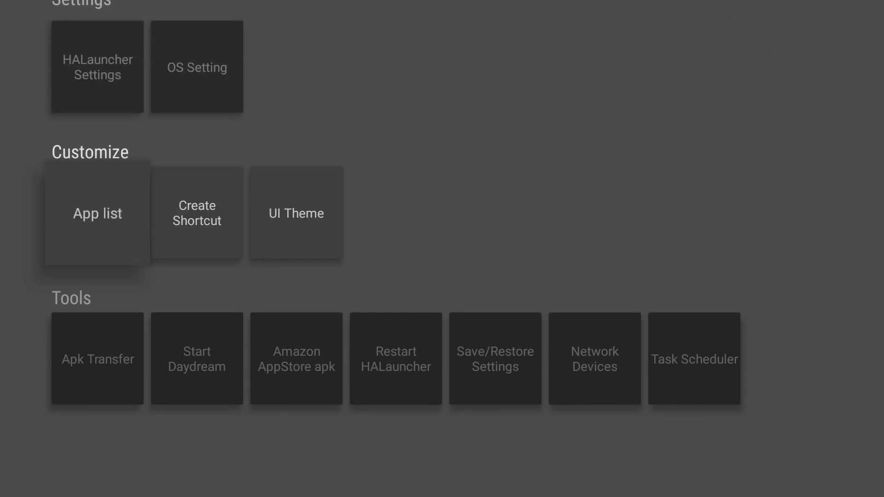
key("Up")
key("Return")
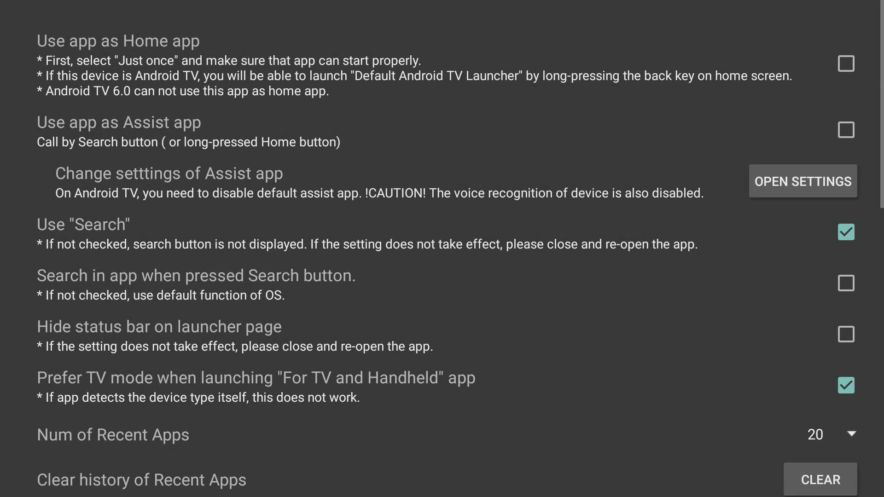
key("Down")
key("Down")
key("Down")
key("Down")
key("Down")
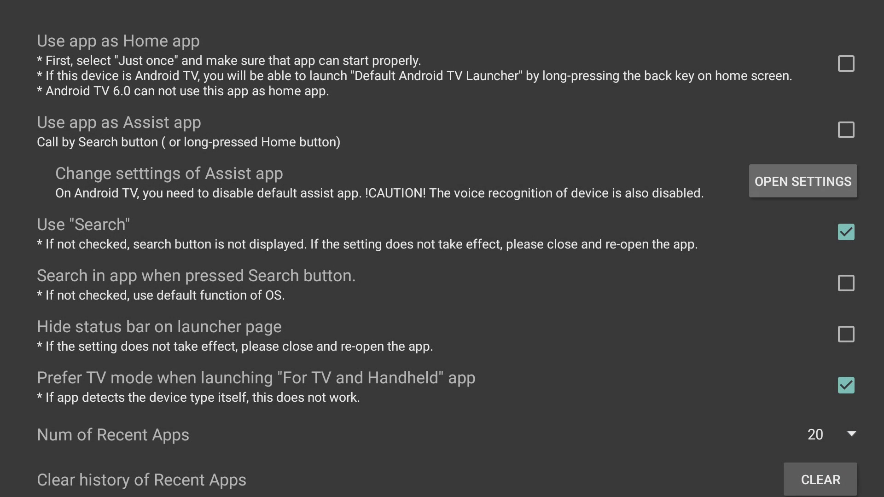
key("Down")
key("Down")
key("Down")
key("Down")
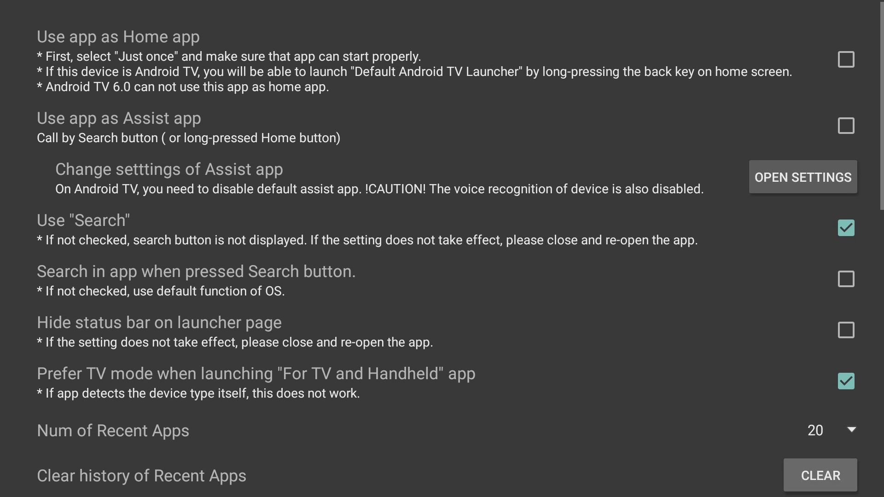
key("Up")
- Review the app and tile size, font size rate and Show all apps options down to Show ads
key("Down")
key("Down")
key("Down")
key("Down")
key("Down")
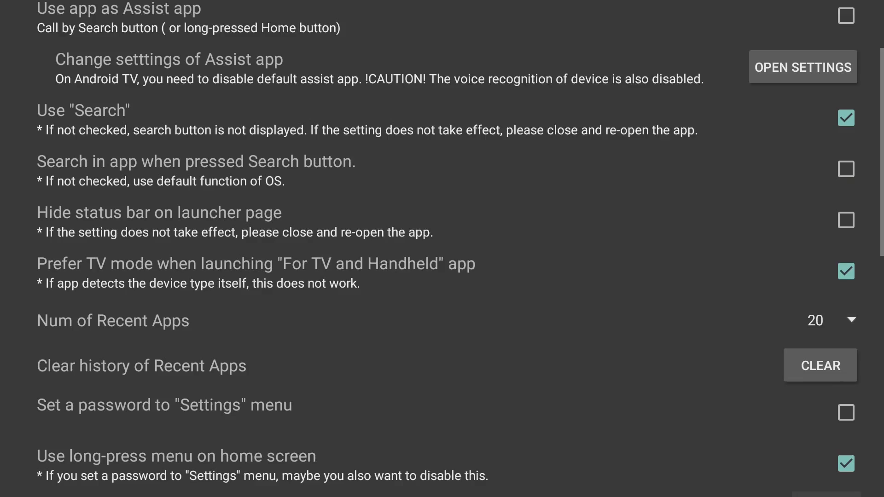
key("Down")
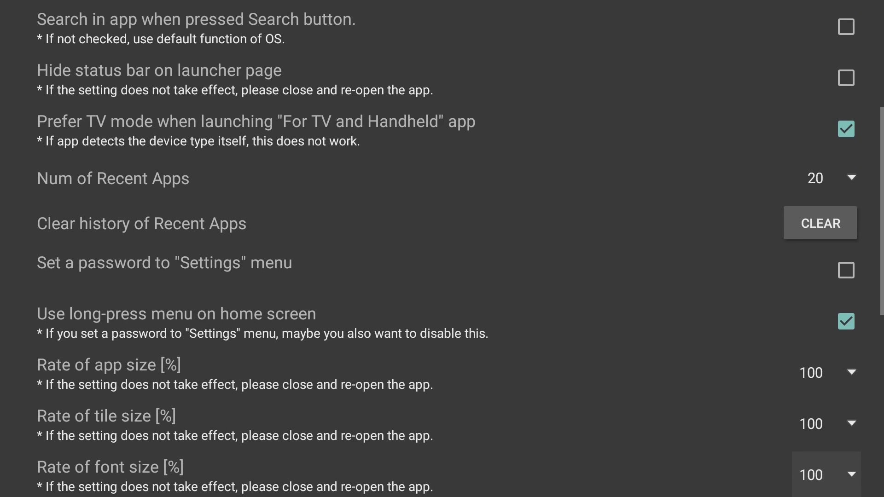
key("Down")
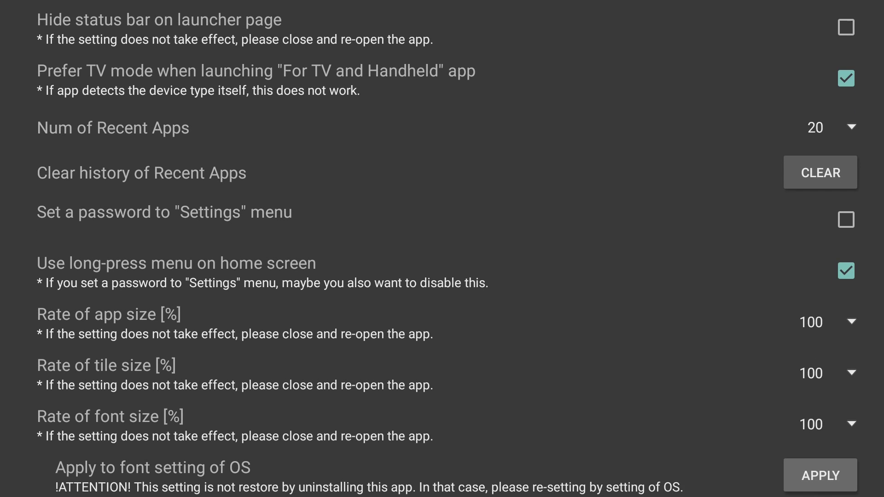
key("Down")
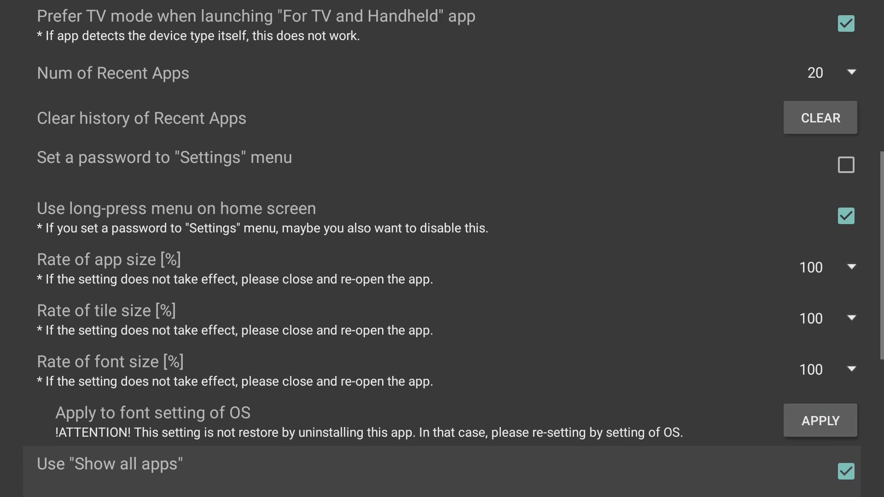
key("Down")
key("Down")
key("Down")
key("Down")
key("Down")
key("Down")
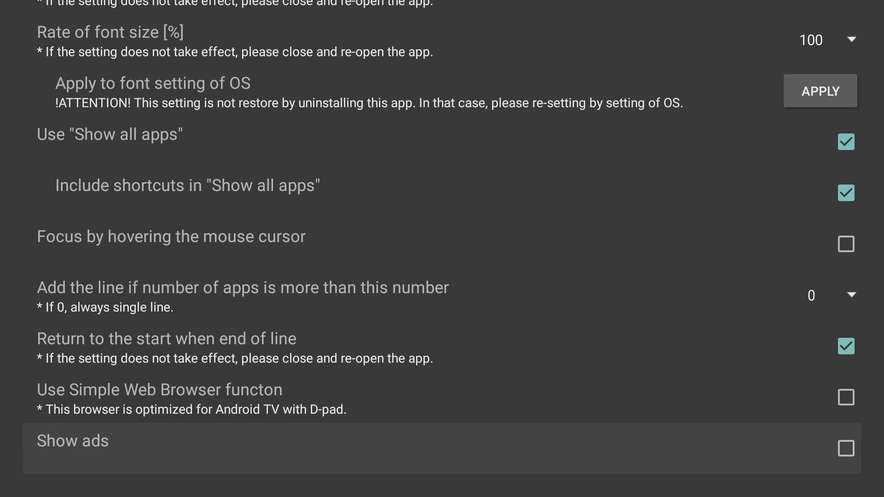
- Leave the detailed options and briefly view the Android OS settings before closing them
key("Escape")
key("Right")
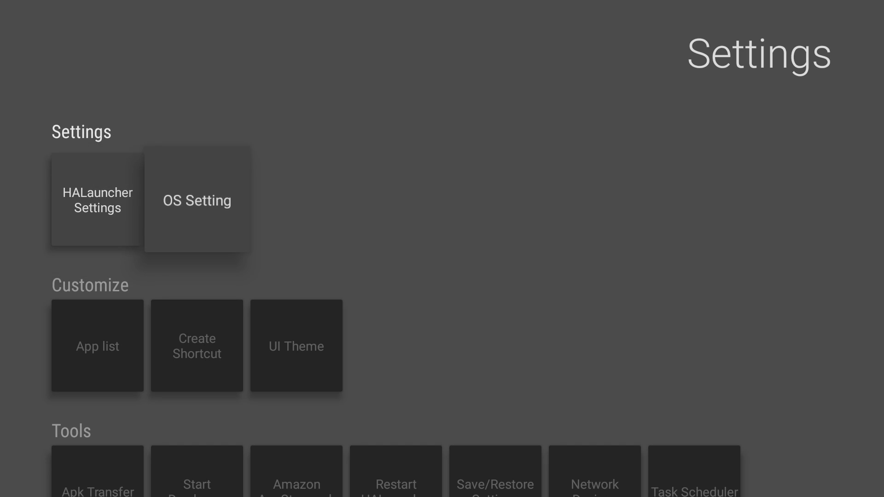
key("Return")
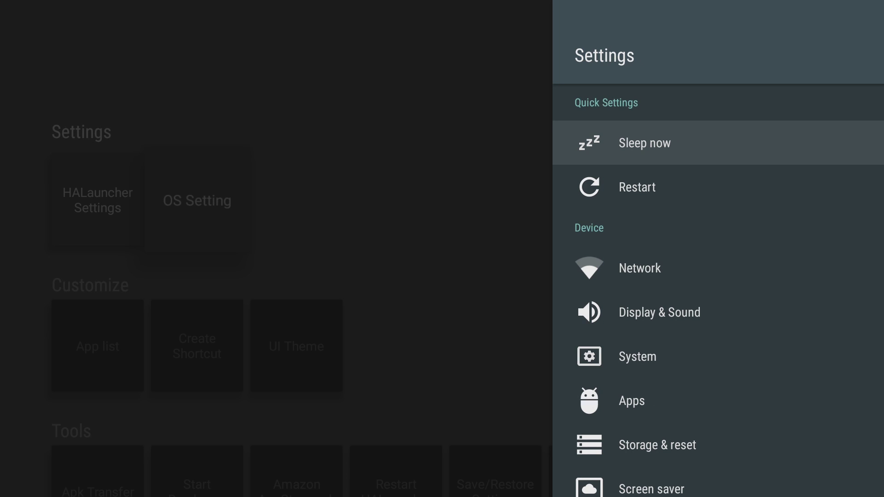
key("Escape")
key("Down")
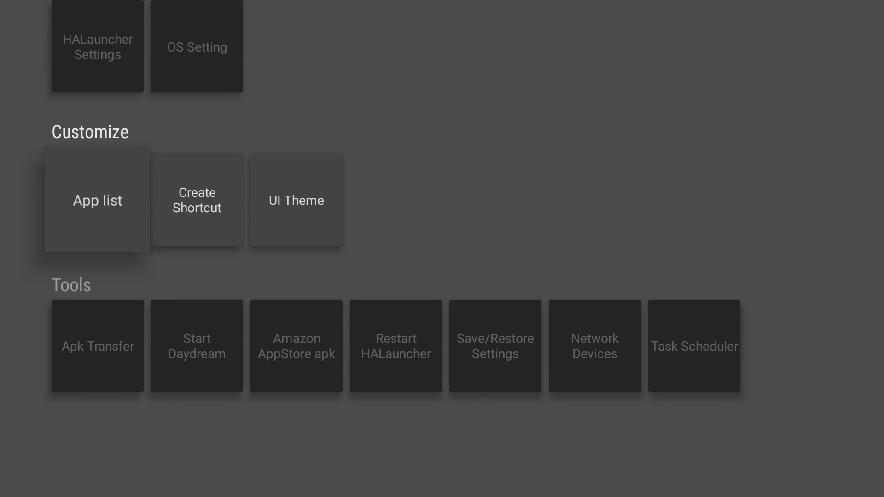
key("Return")
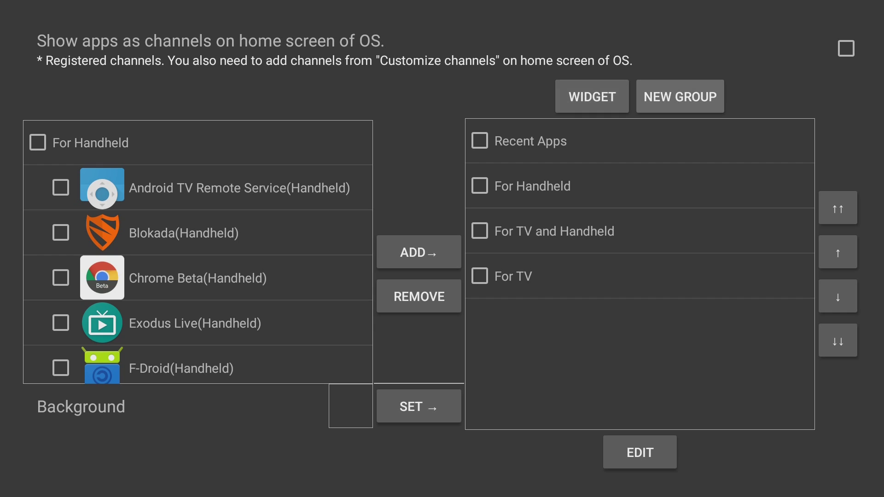
key("Up")
key("Down")
key("Down")
key("Down")
key("Down")
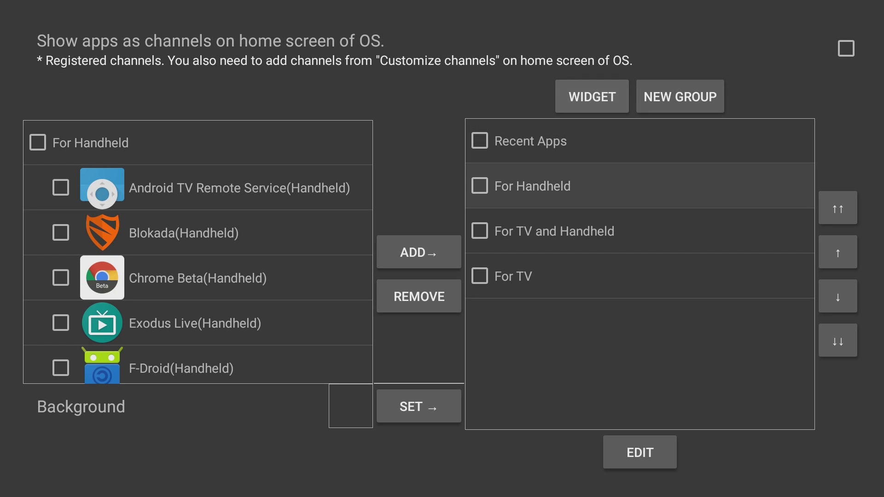
key("Right")
key("Up")
key("Up")
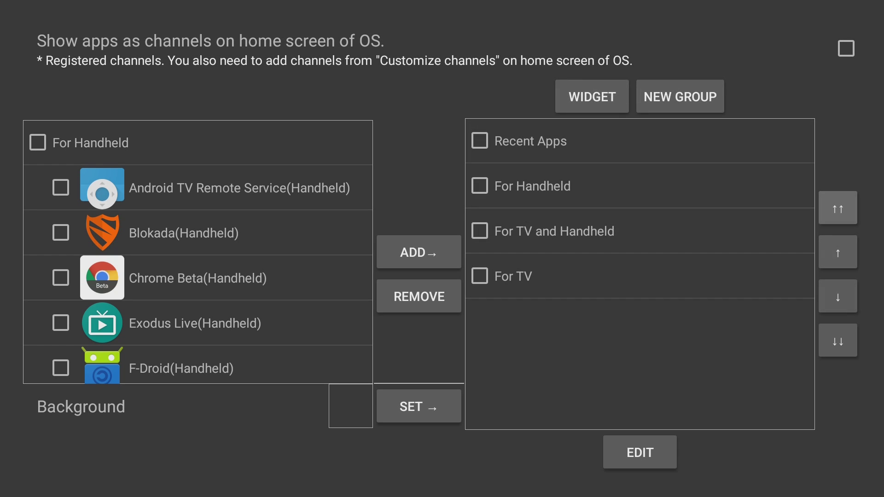
key("Down")
key("Left")
key("Down")
key("Up")
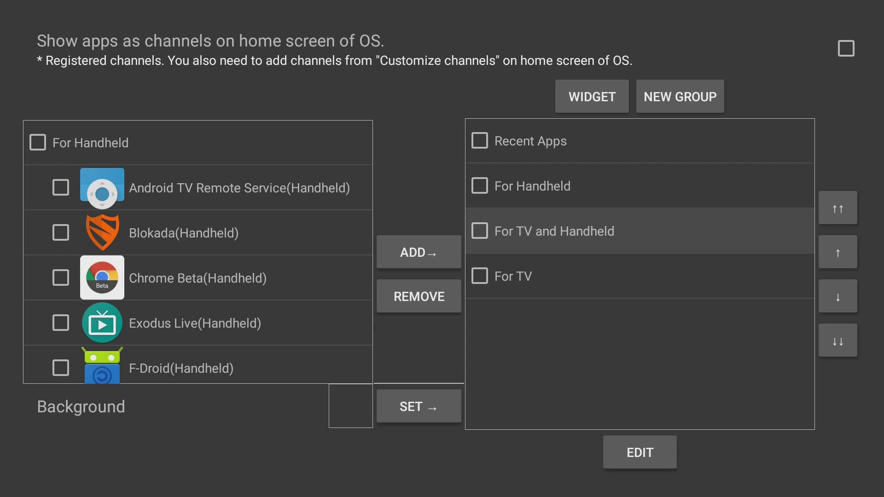
key("Left")
key("Left")
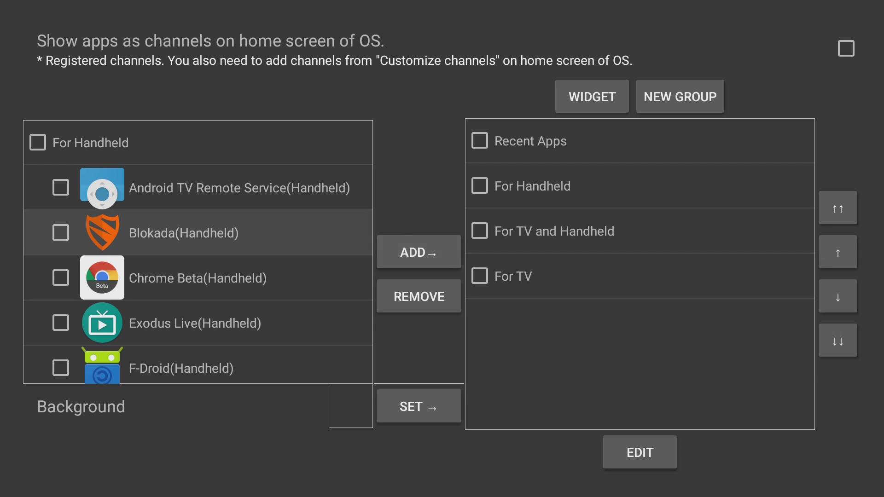
key("Right")
key("Right")
key("Left")
key("Left")
key("Right")
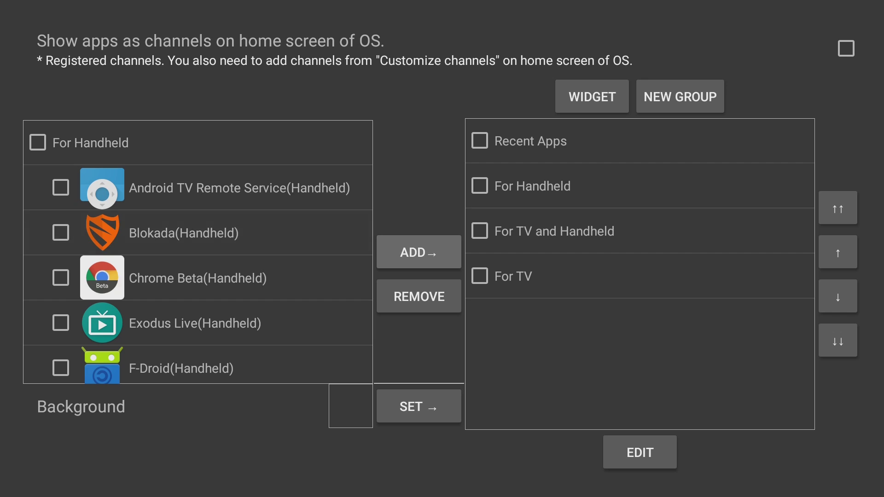
key("Left")
key("Right")
key("Right")
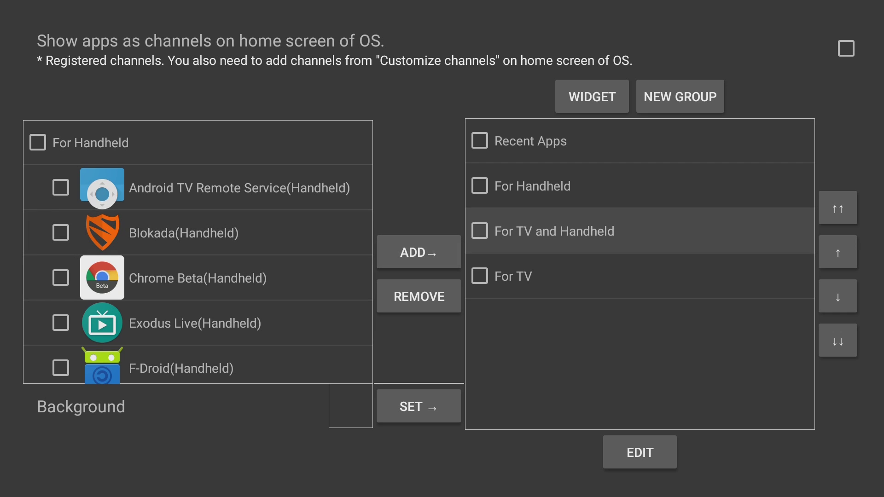
key("Left")
key("Left")
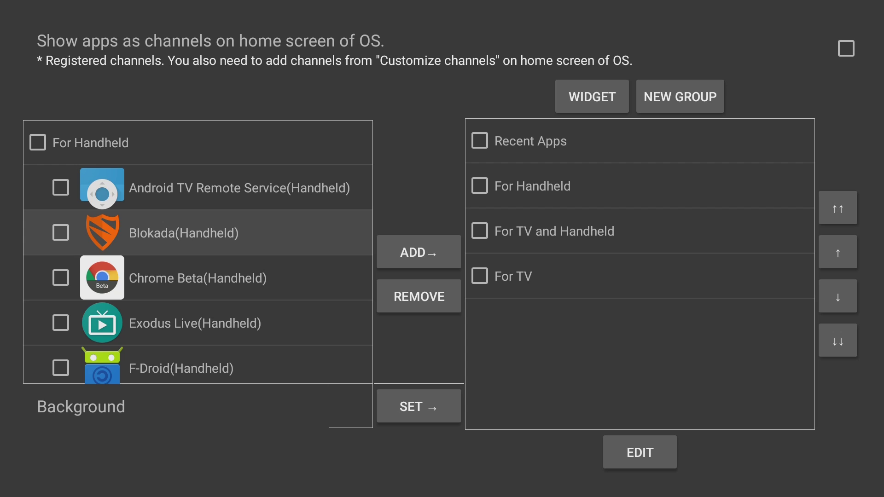
key("Down")
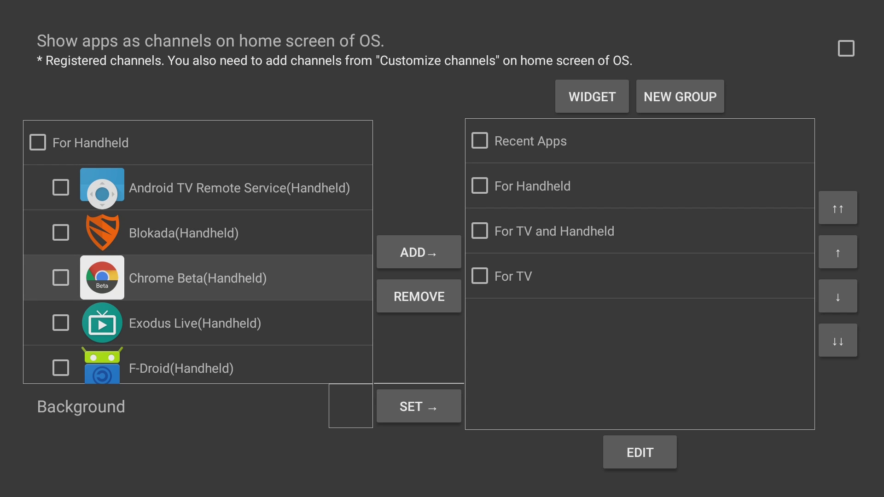
key("Right")
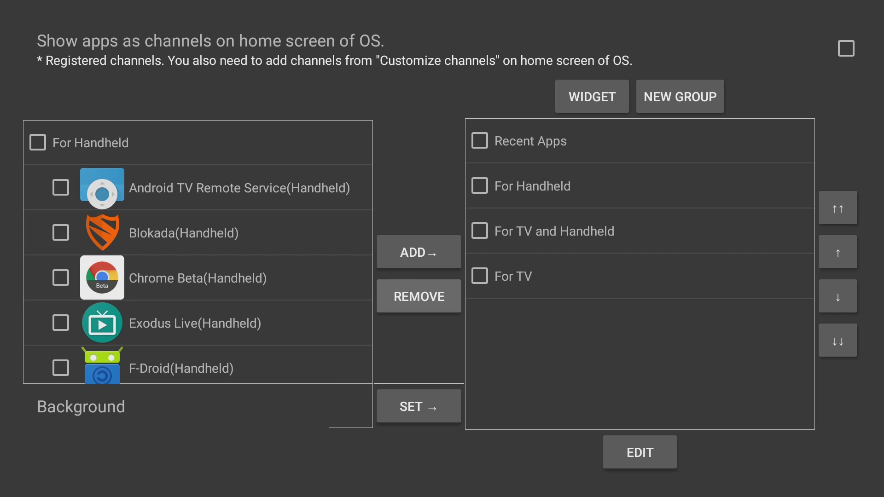
key("Down")
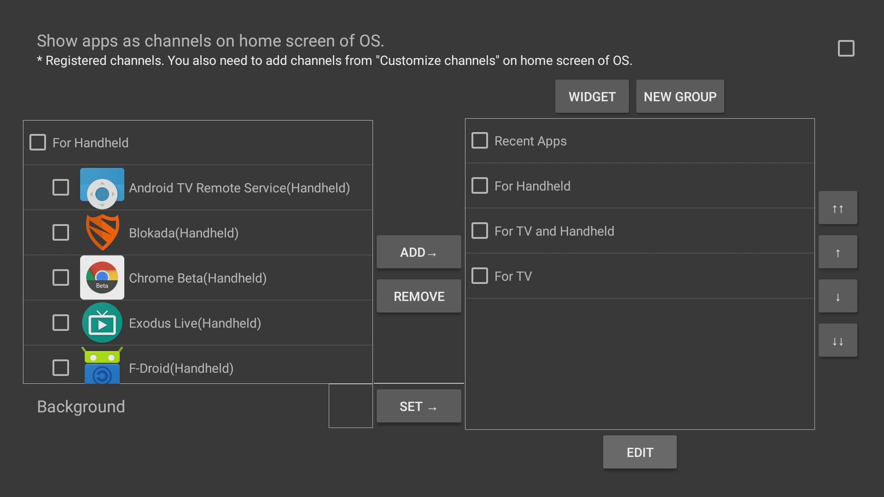
key("Up")
key("Left")
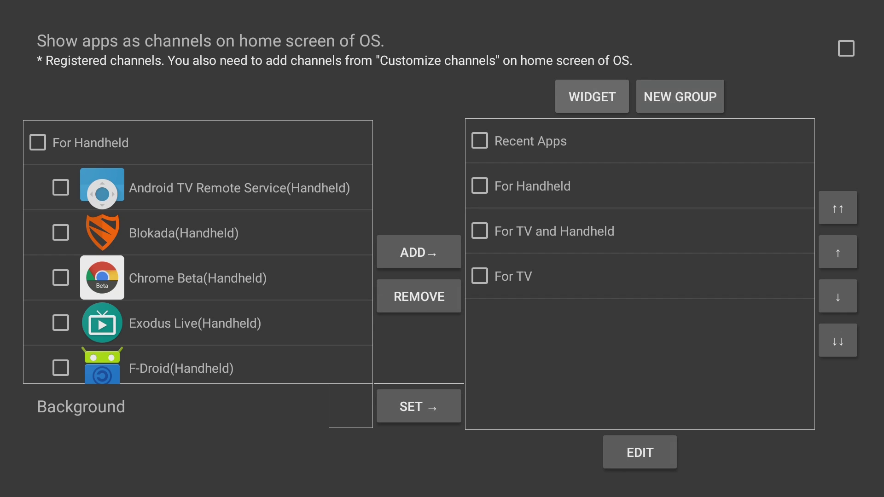
key("Down")
key("Down")
key("Down")
key("Down")
- Close the app list setup, then view and close the UI Theme options
key("Escape")
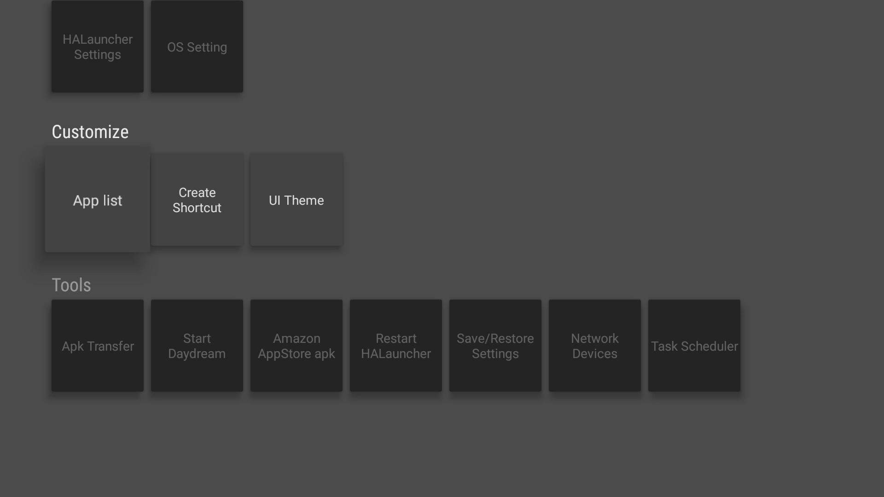
key("Down")
key("Up")
key("Right")
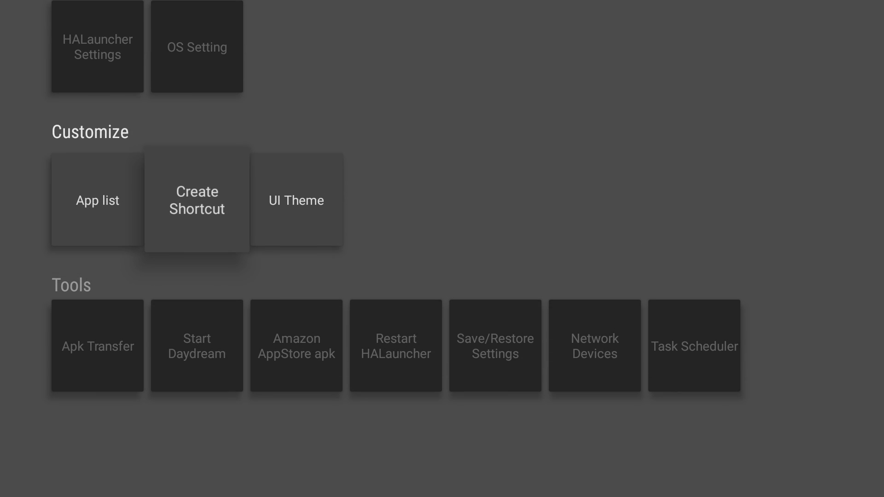
key("Right")
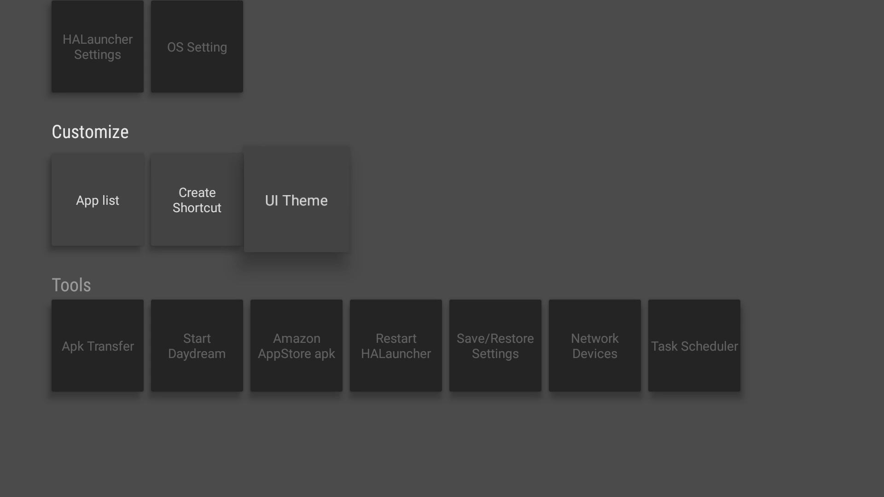
key("Return")
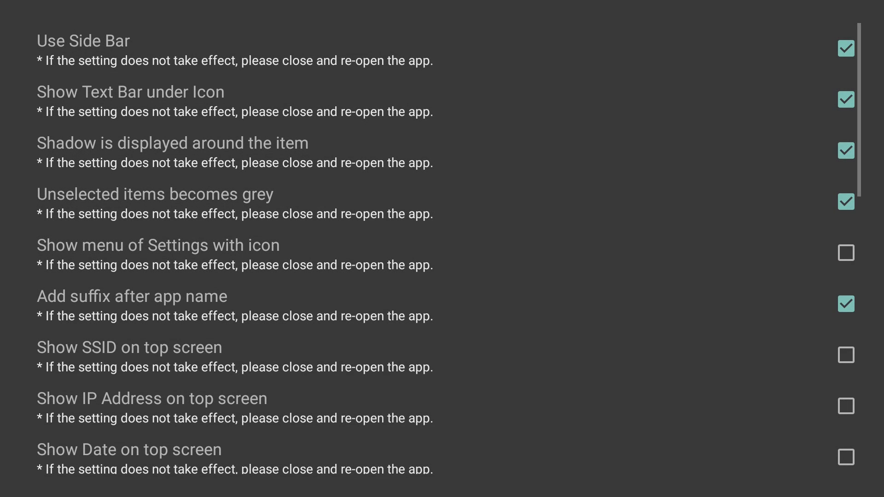
key("Escape")
key("Down")
- Browse the Tools tiles: Start Daydream, Restart HALauncher, Amazon AppStore apk and Network Devices
key("Right")
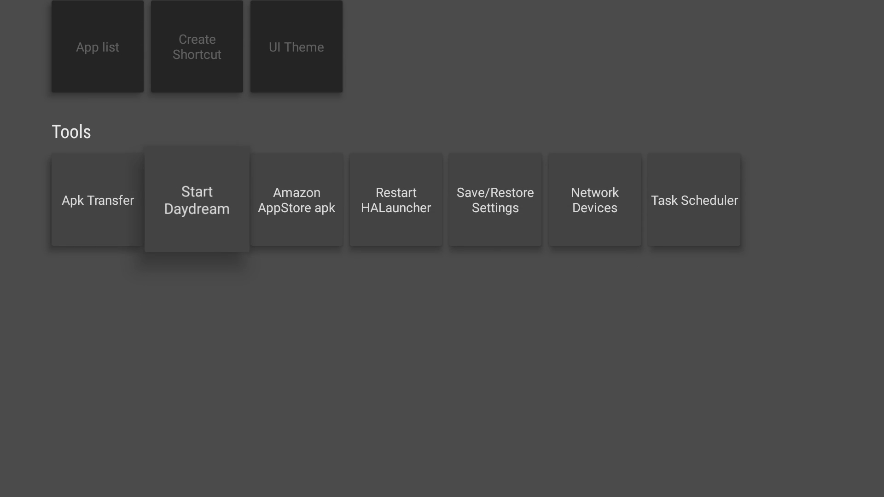
key("Right")
key("Right")
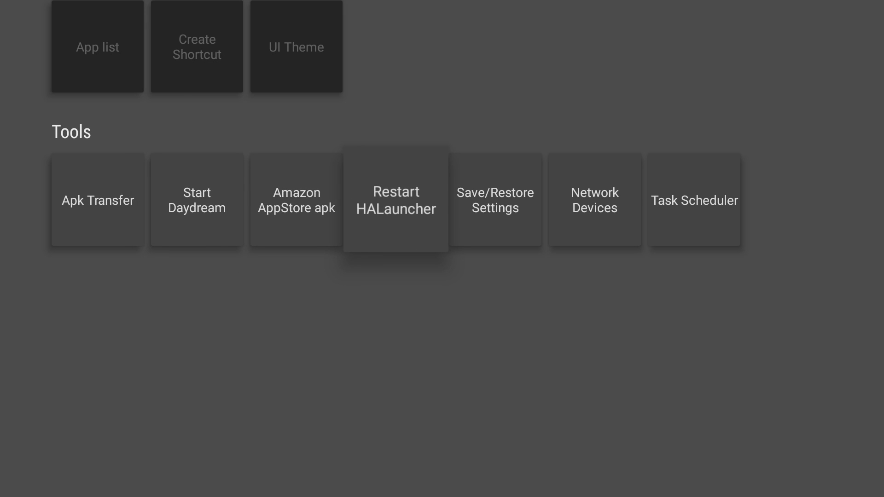
key("Left")
key("Right")
key("Right")
key("Right")
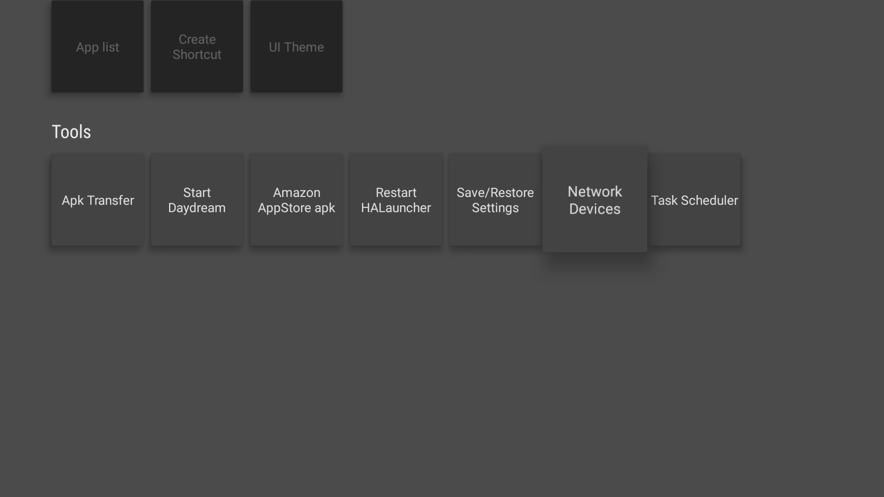
- Return home, expand the category sidebar and move up through Recent Apps to search
key("Escape")
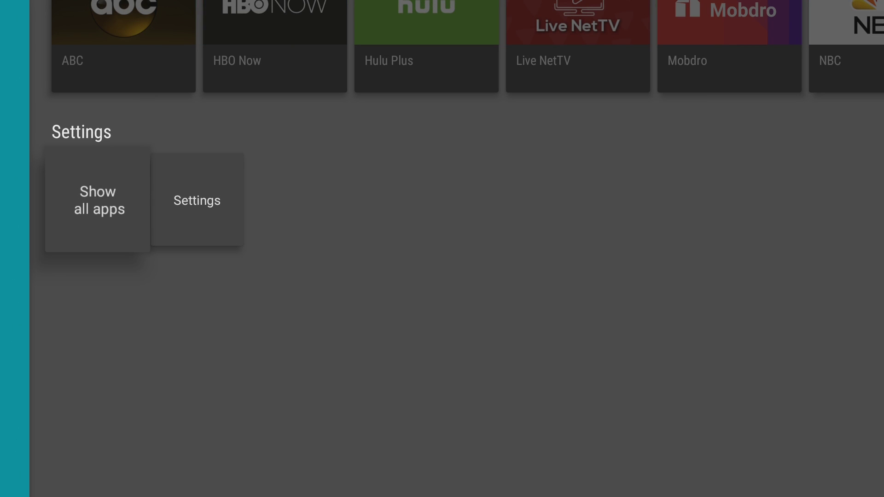
key("Right")
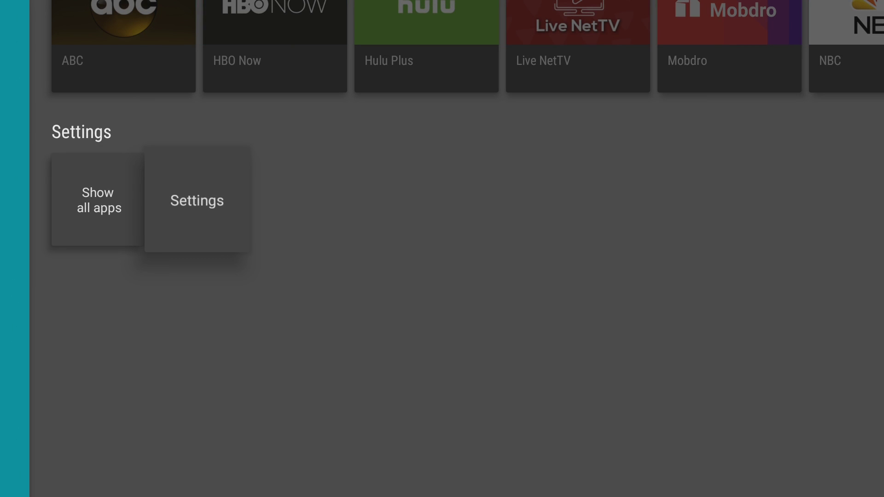
key("Escape")
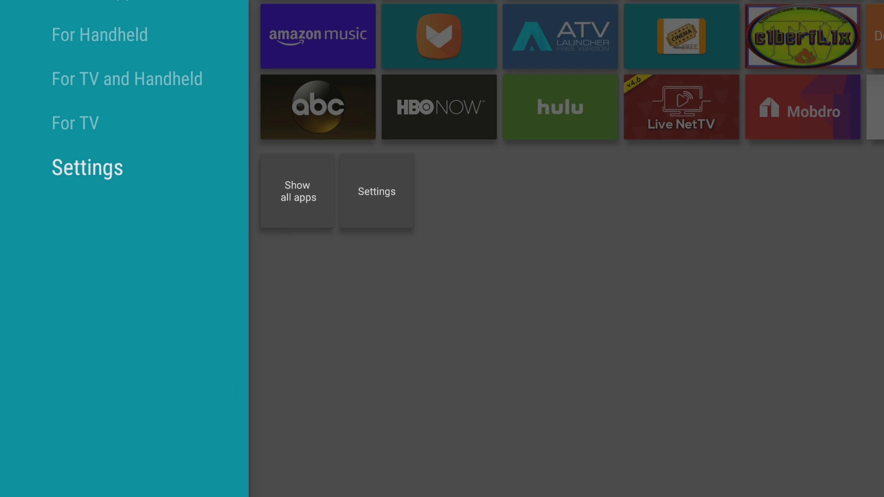
key("Up")
key("Up")
key("Up")
key("Up")
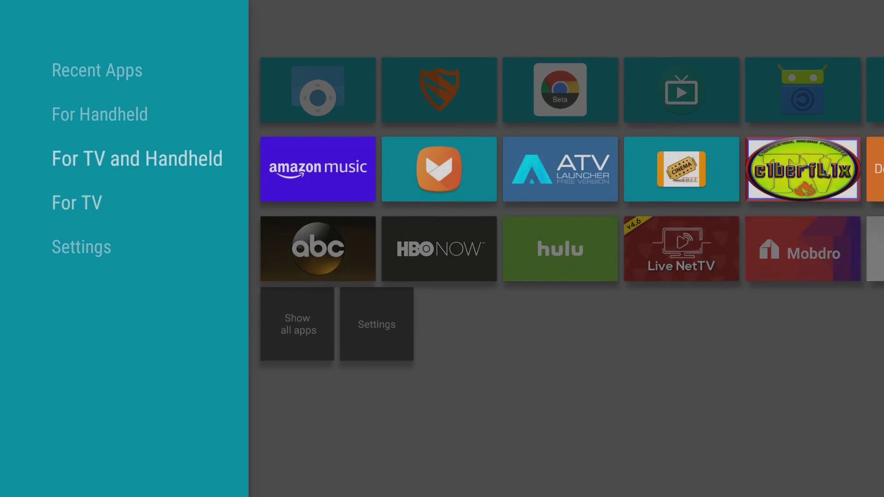
key("Up")
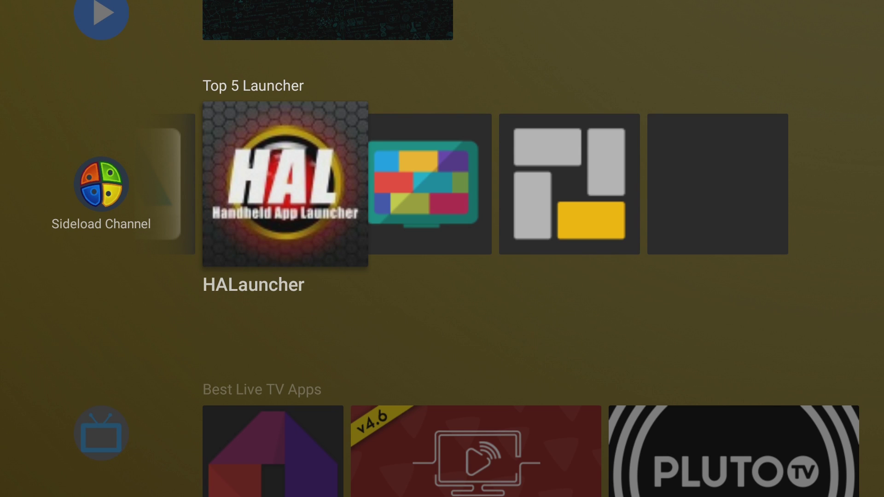
- Launch TVLauncher and browse its Favorites, Media, Games and Utilities sections
key("Right")
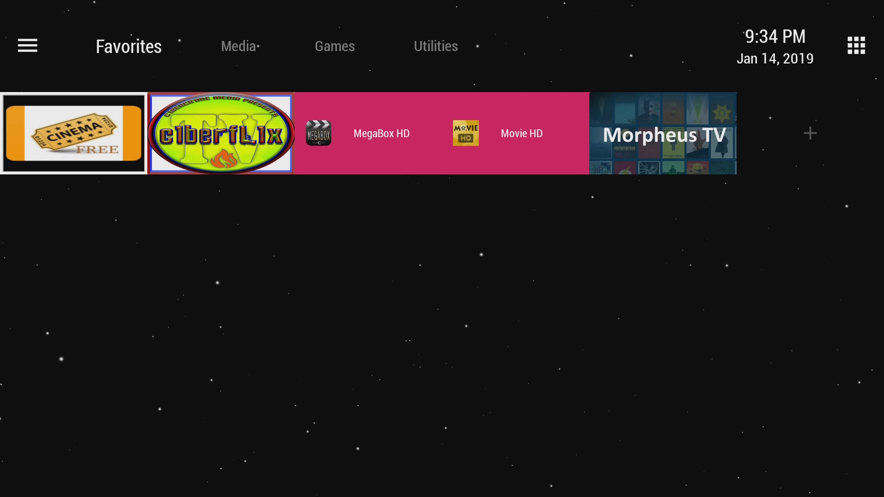
left_click(129, 46)
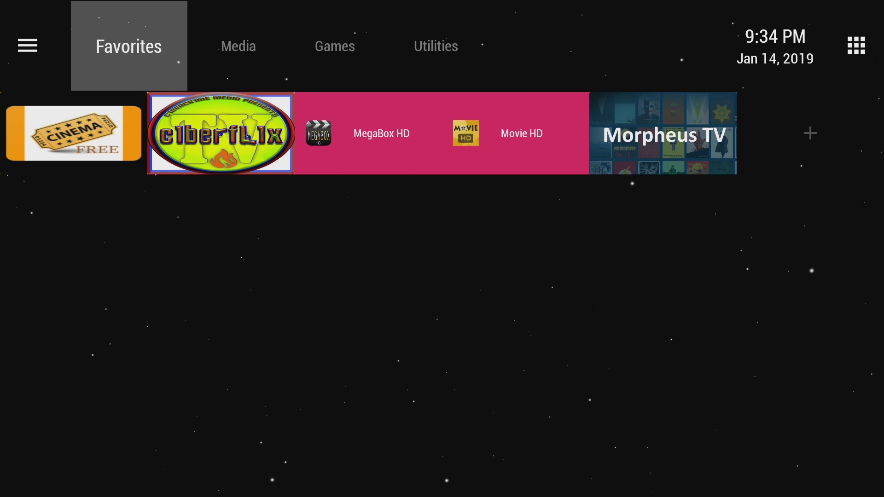
key("Right")
key("Right")
key("Right")
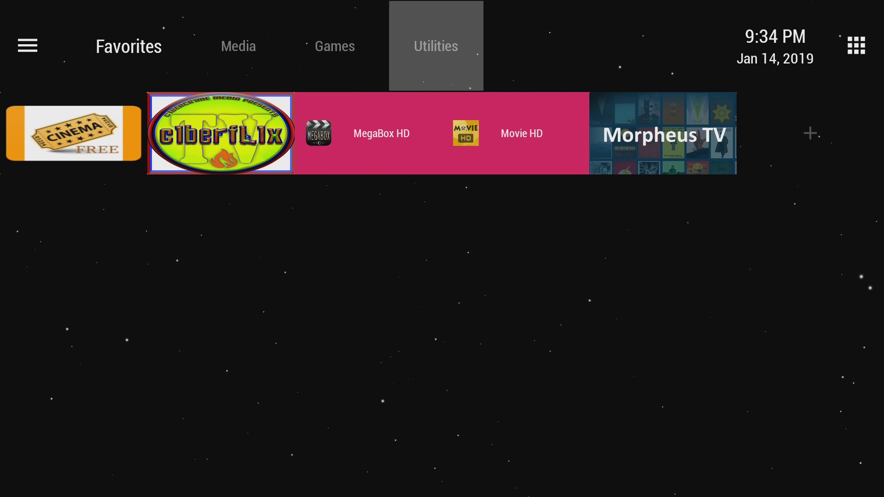
key("Down")
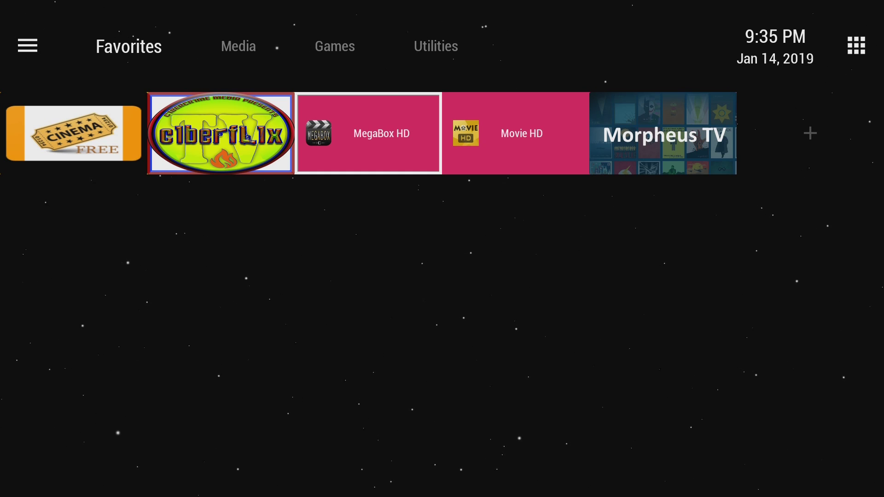
- Move along the Favorites tiles past MegaBox HD to the add-tile option
key("Up")
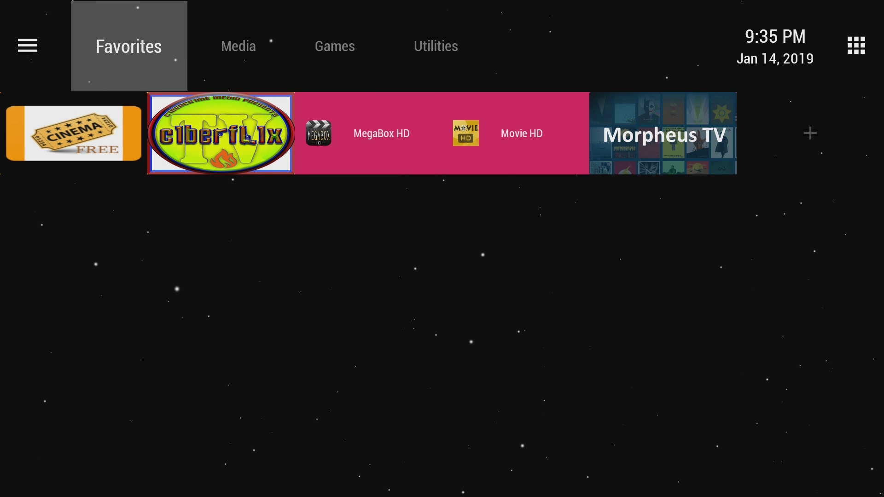
key("Down")
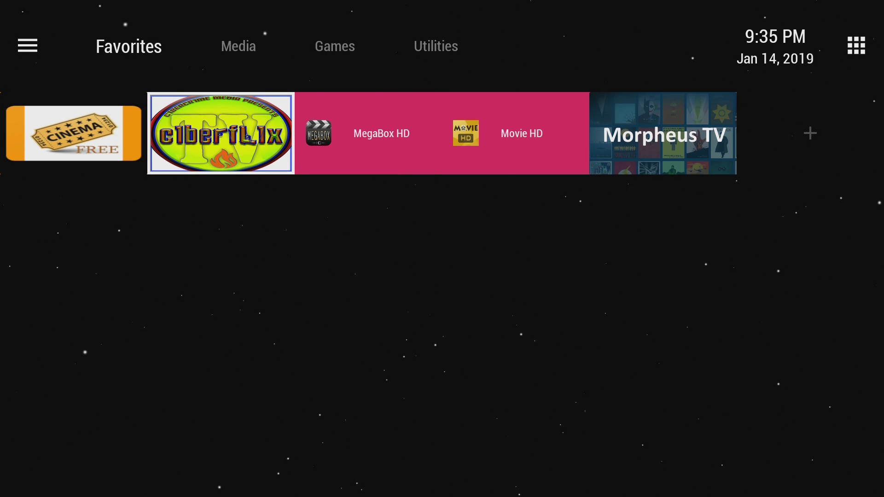
key("Right")
key("Right")
key("Right")
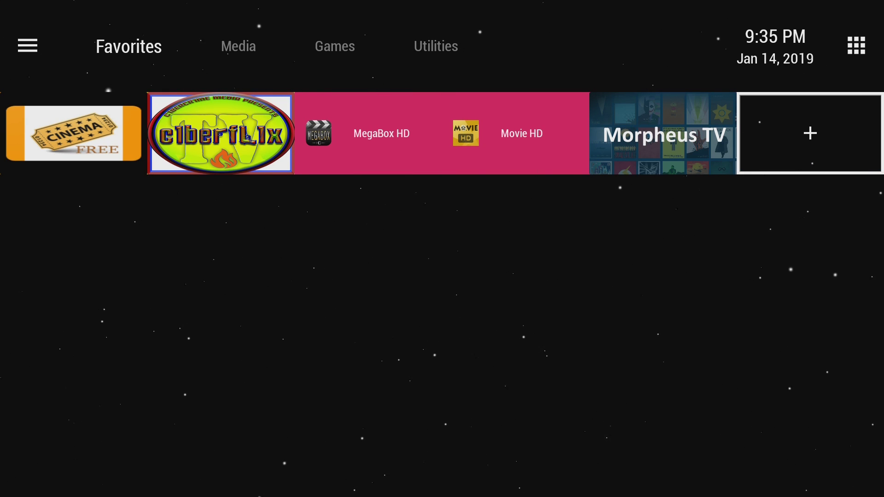
- Open the Media section's app picker and move across the Alphabet, Filter and Grid options
key("Up")
key("Right")
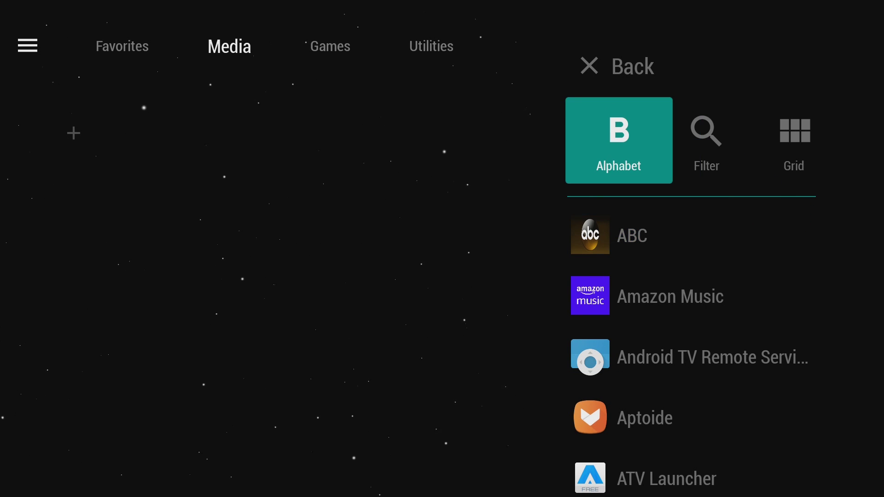
key("Right")
key("Right")
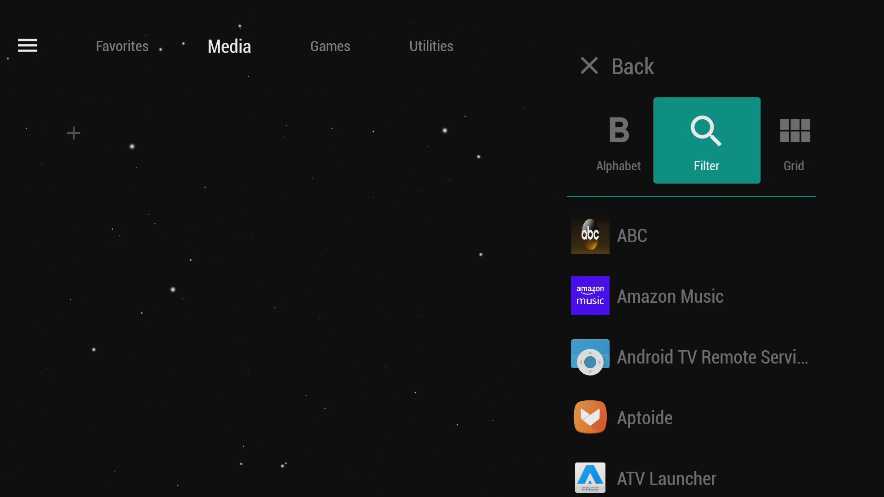
left_click(794, 141)
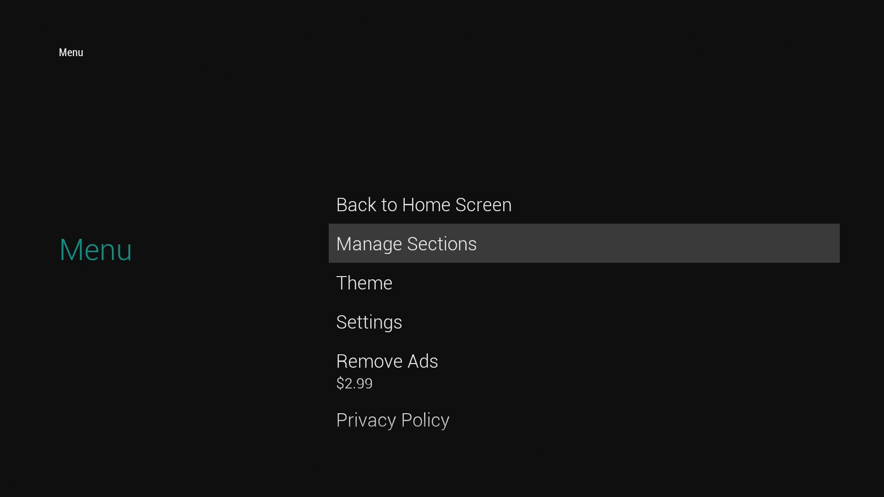
- Step down the Menu list to Remove Ads ($2.99) and Privacy Policy
key("Down")
key("Down")
key("Down")
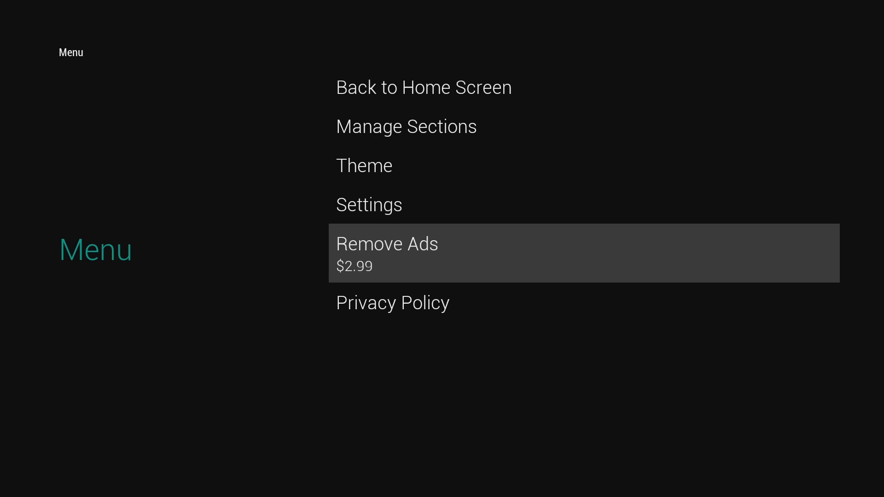
key("Up")
key("Return")
key("Down")
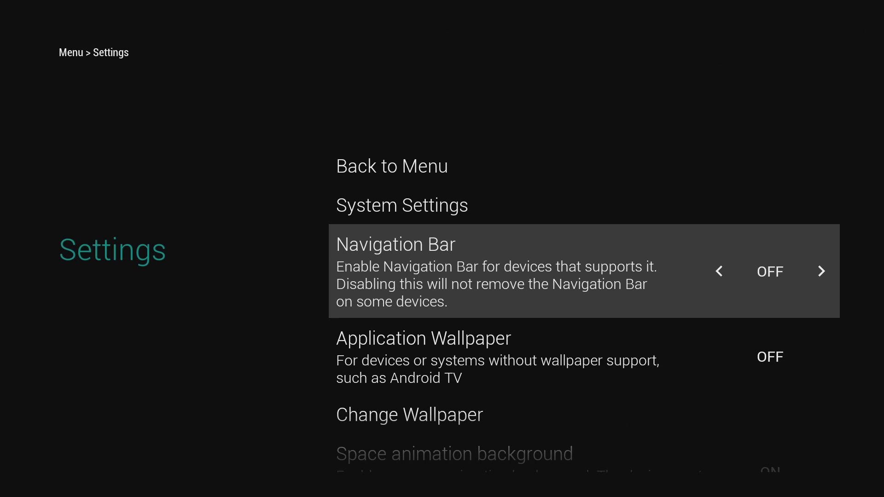
key("Down")
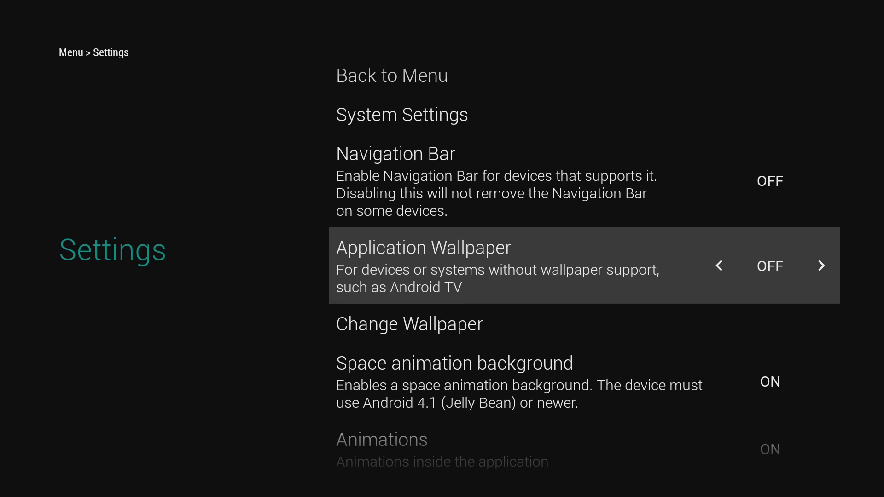
key("Down")
key("Down")
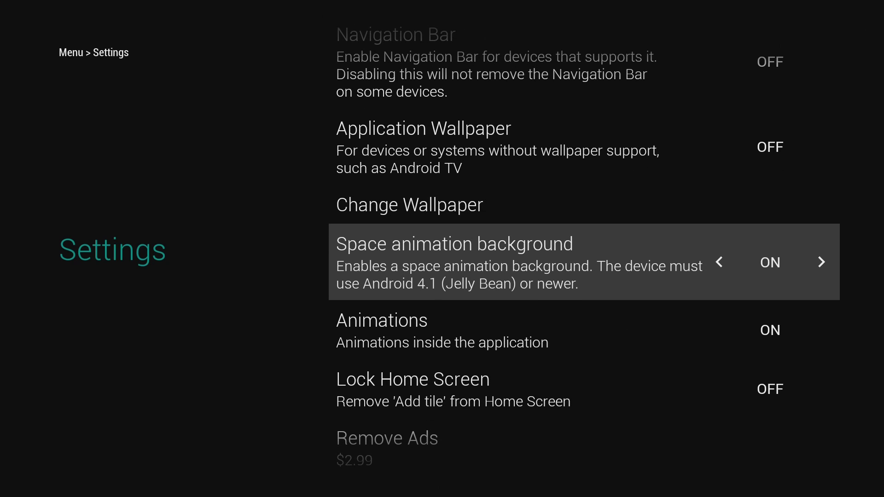
key("Down")
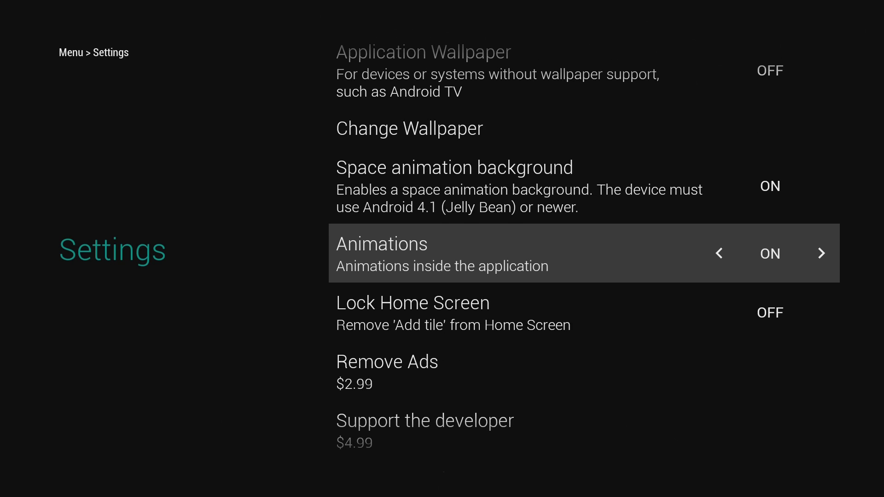
key("Down")
key("Down")
key("Down")
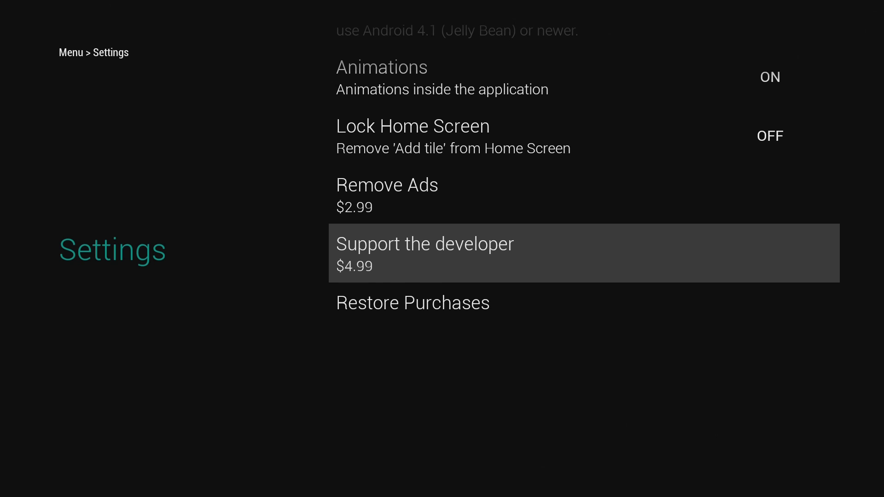
key("Escape")
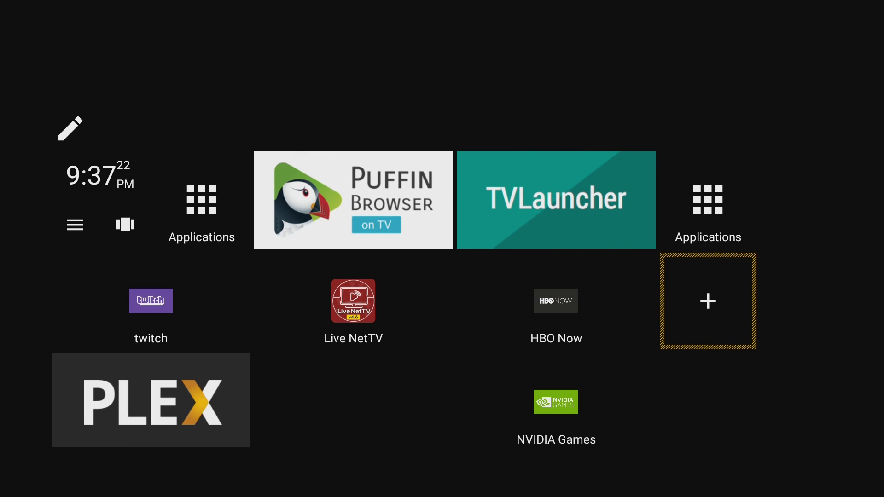
- Raise the volume and move focus to an Applications tile on Square Home's tiled screen
key("XF86AudioRaiseVolume")
key("Left")
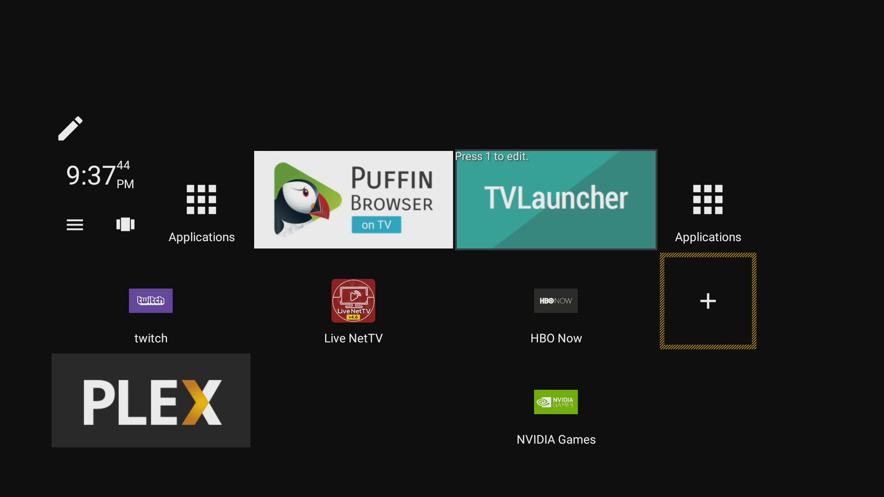
key("Return")
key("Down")
key("Down")
key("Down")
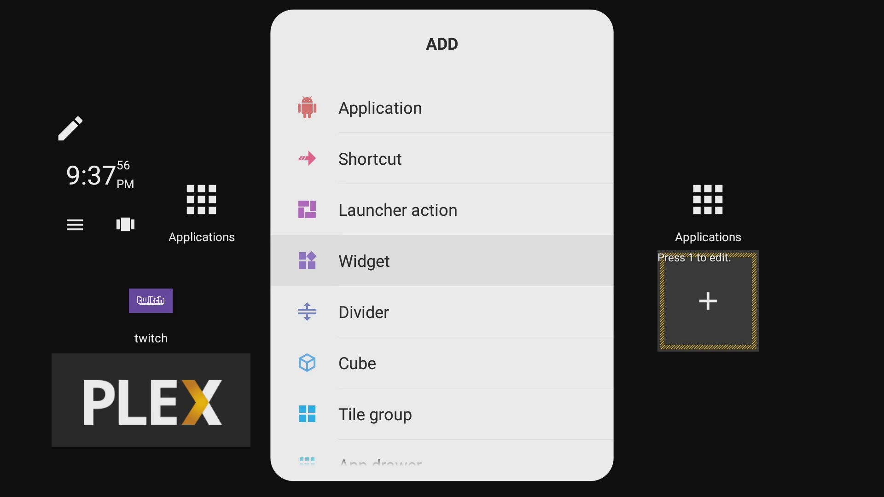
key("Up")
key("Up")
key("Up")
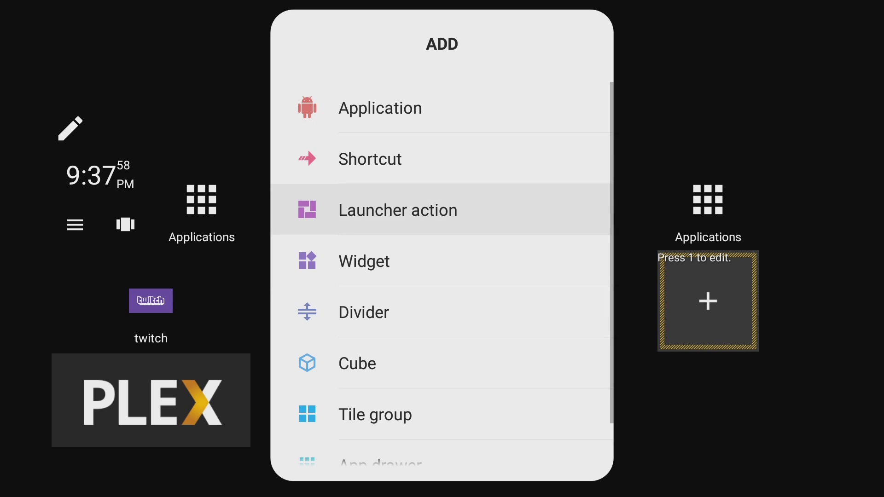
key("Down")
key("Down")
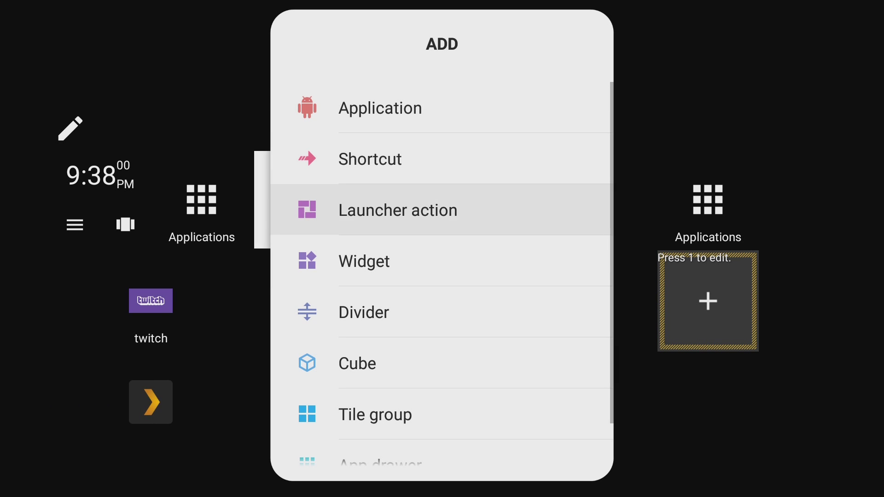
key("Return")
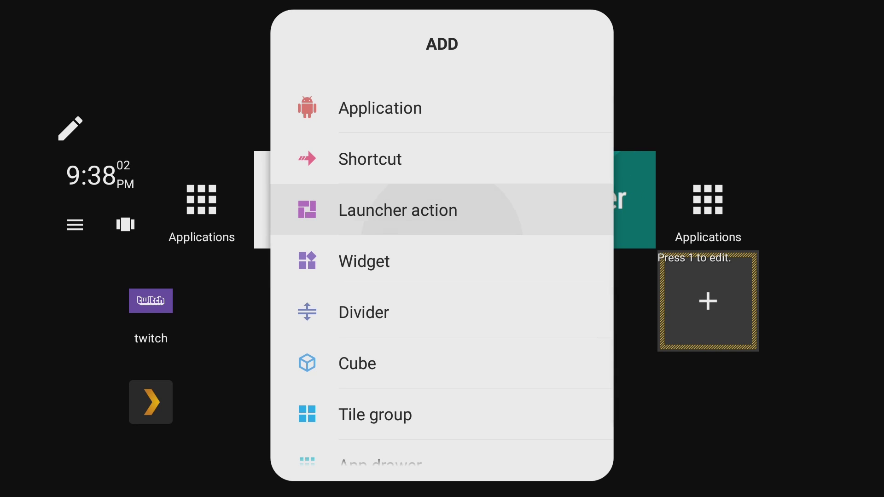
key("Escape")
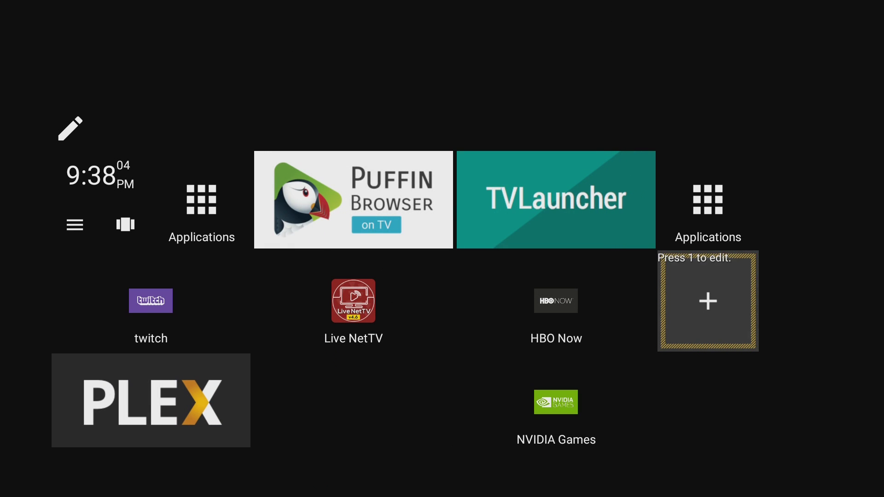
key("Return")
key("Down")
key("Down")
key("Down")
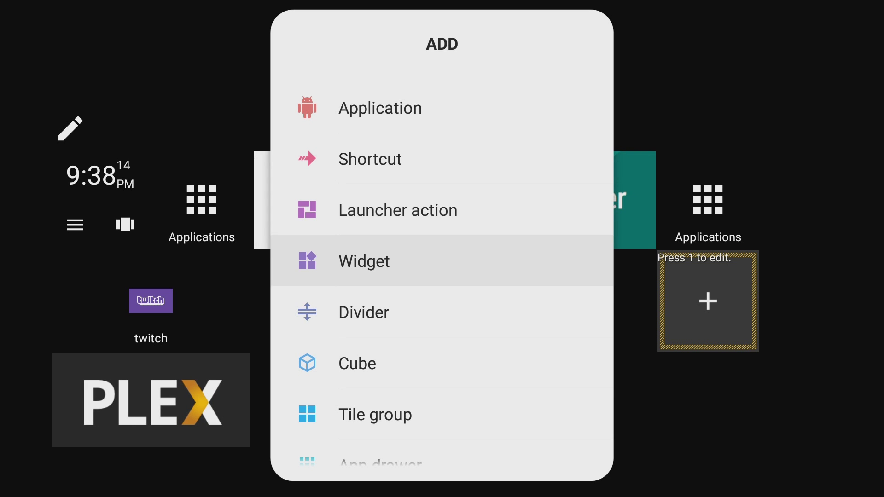
key("Escape")
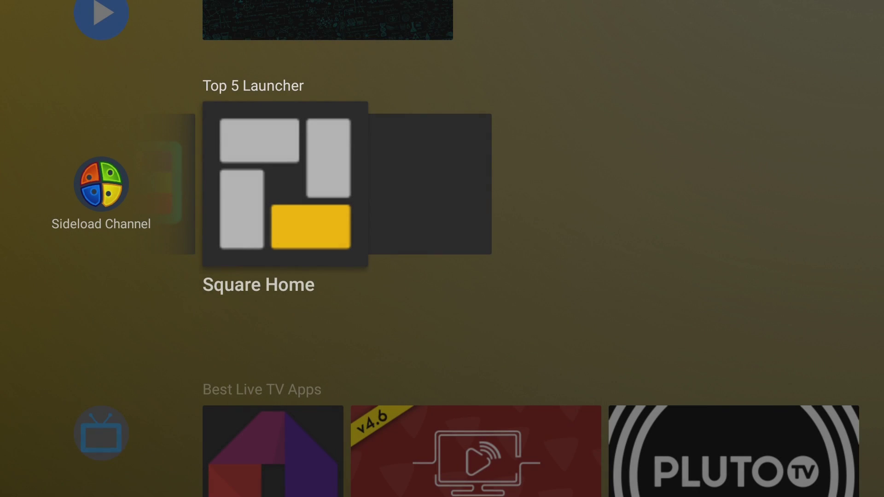
key("Left")
key("Left")
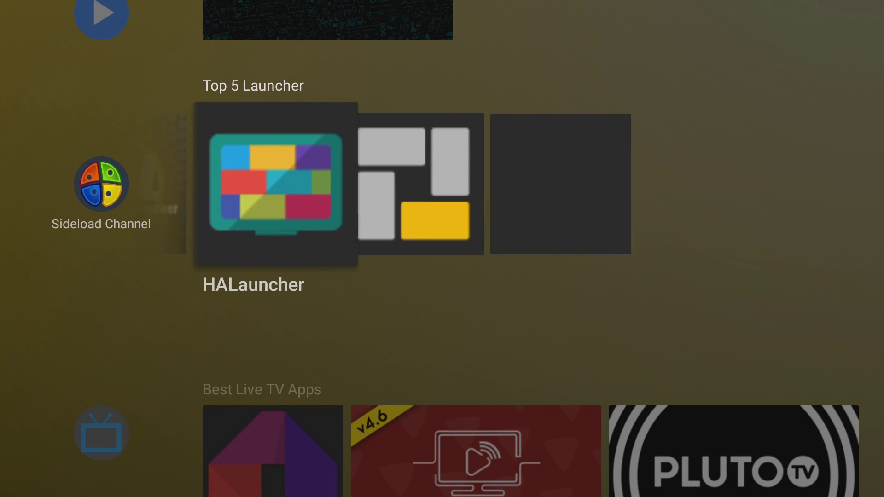
key("Right")
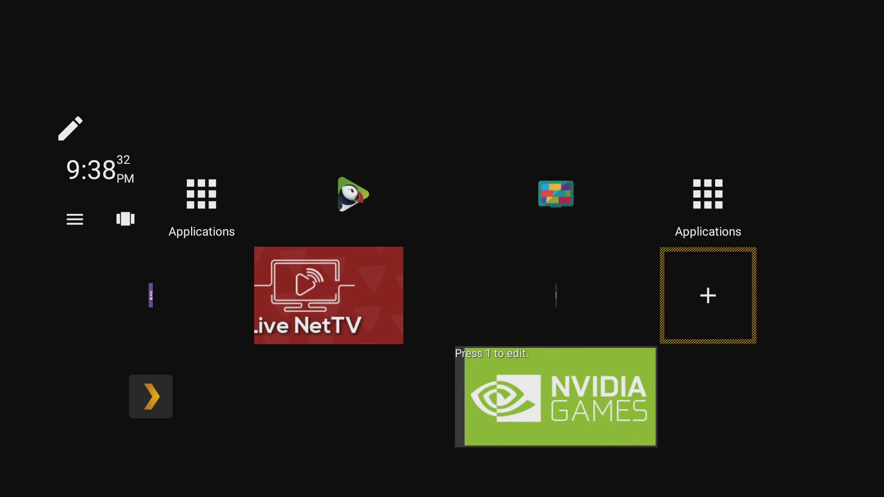
key("1")
key("Return")
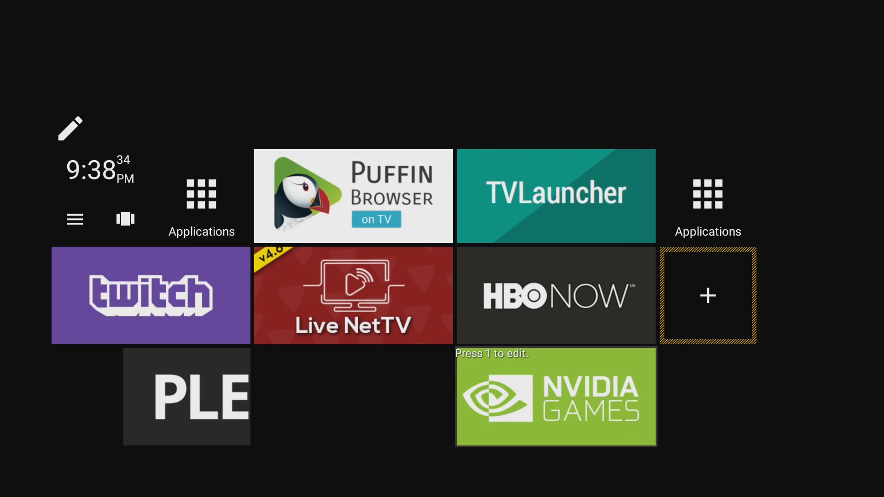
key("1")
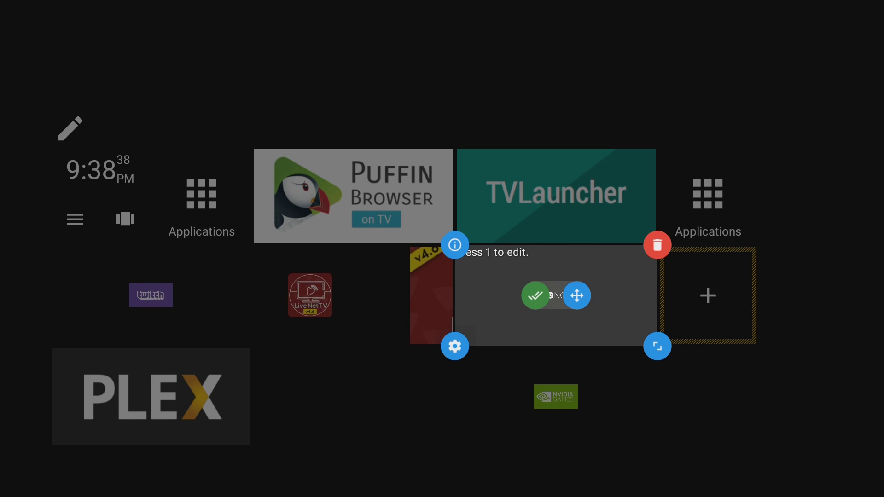
key("Return")
key("Down")
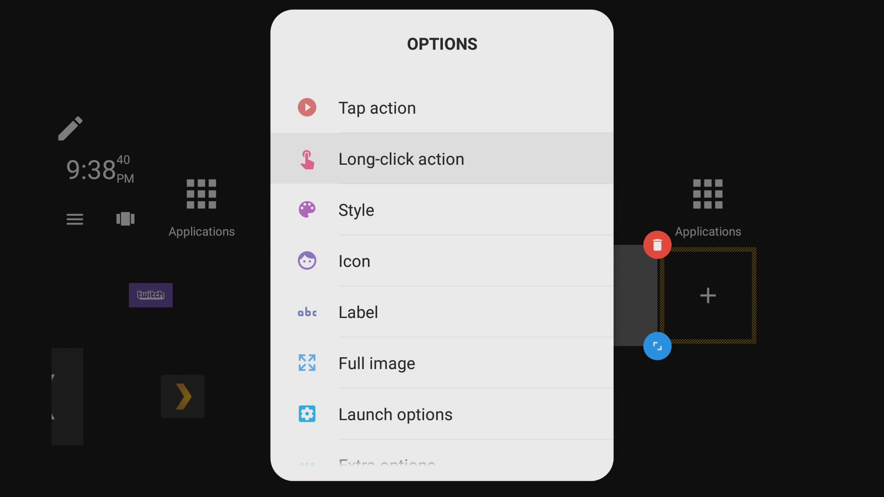
key("Down")
key("Return")
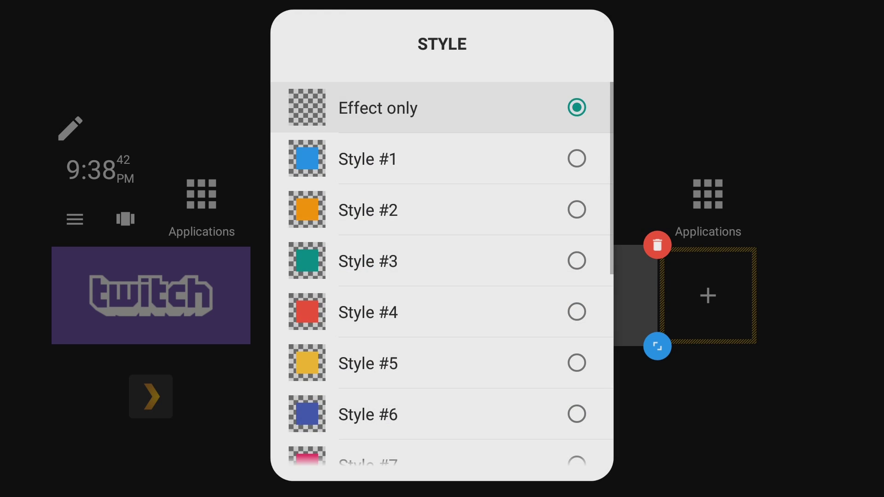
key("Down")
key("Down")
key("Down")
key("Down")
key("Escape")
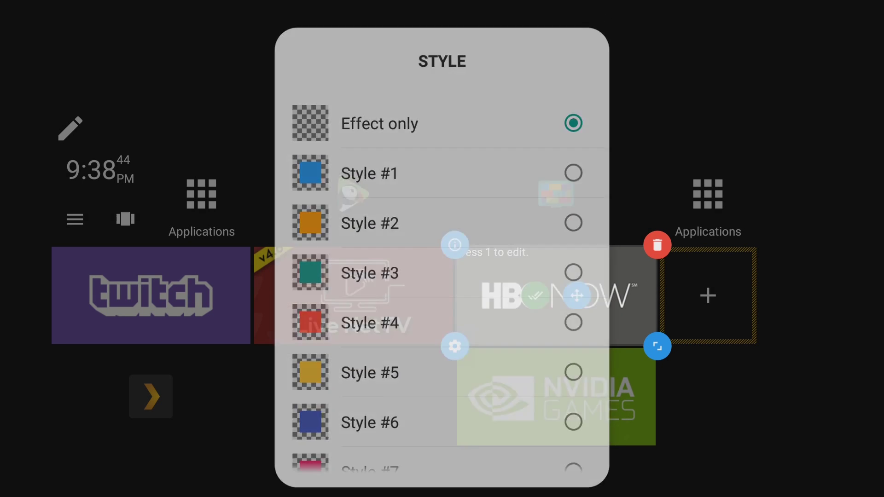
key("Escape")
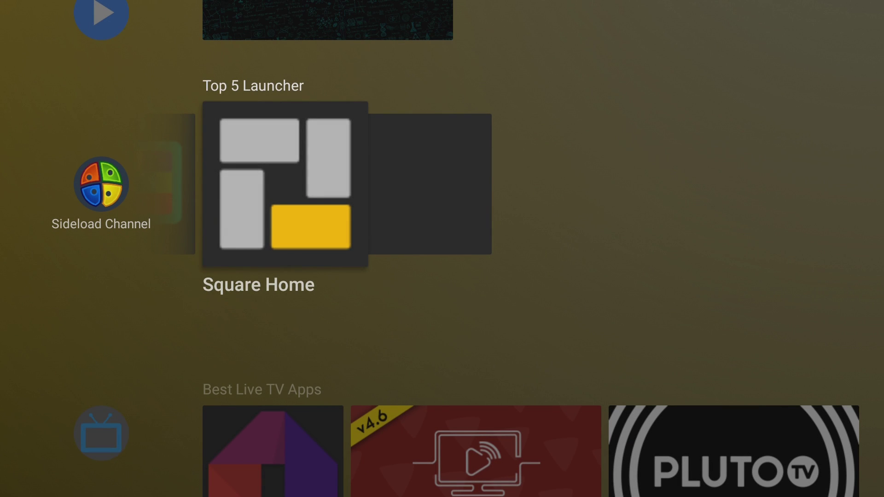
- Move to the Nova Launcher card and try renaming Nova's Play folder
key("Right")
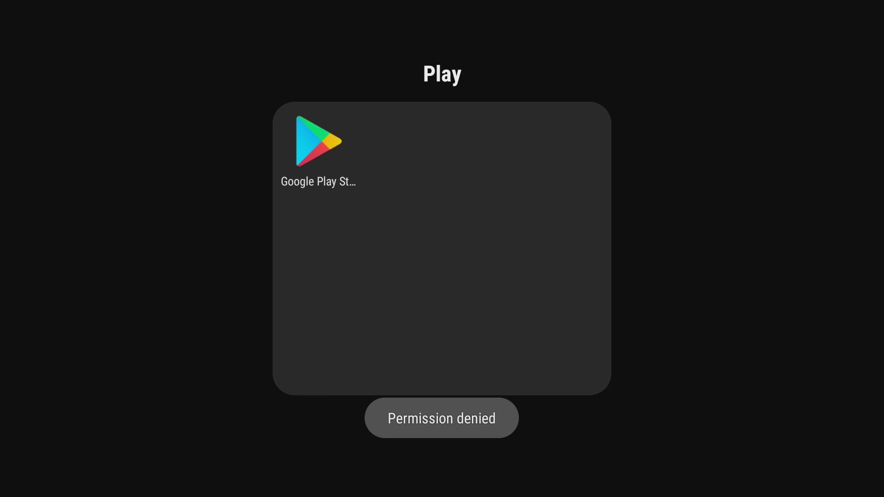
key("Return")
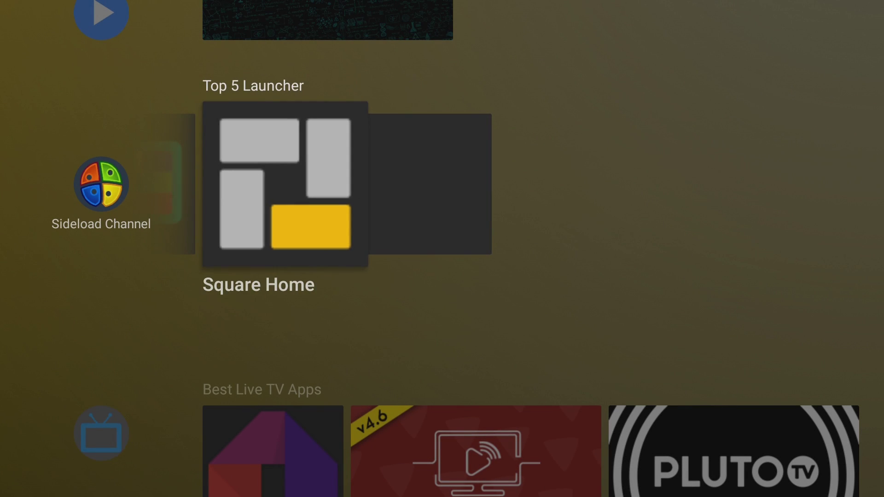
key("Left")
key("Left")
key("Left")
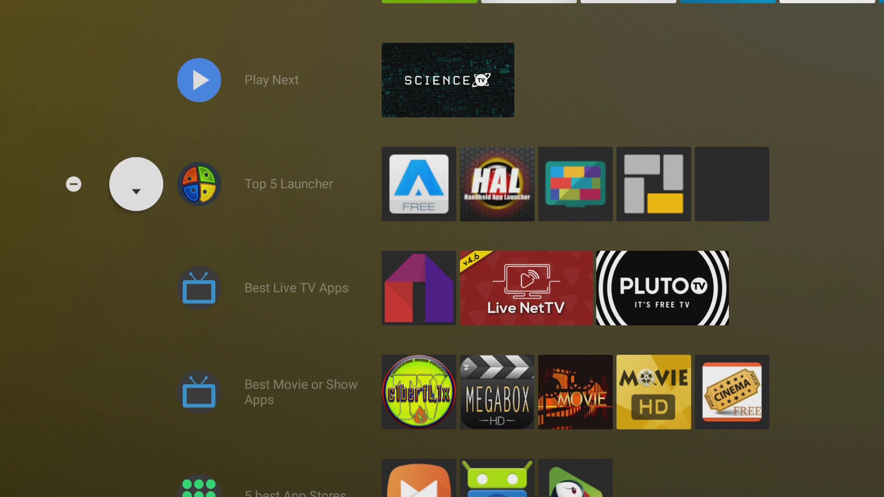
- Move along the Top 5 Launcher row past ATV Launcher to the Square Home card
key("Right")
key("Right")
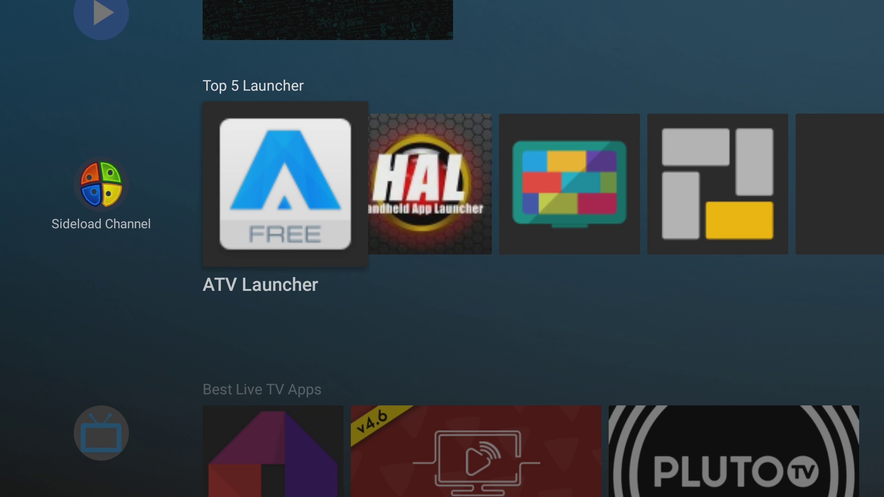
key("Right")
key("Right")
key("Right")
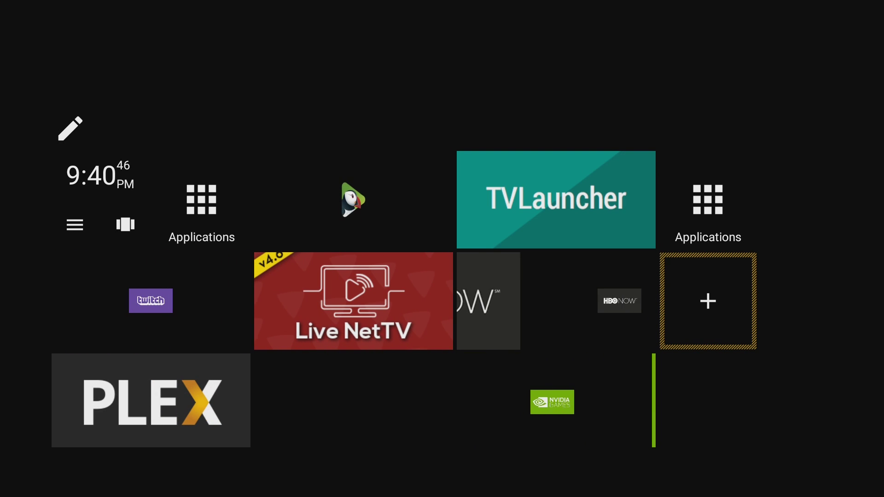
key("XF86AudioRaiseVolume")
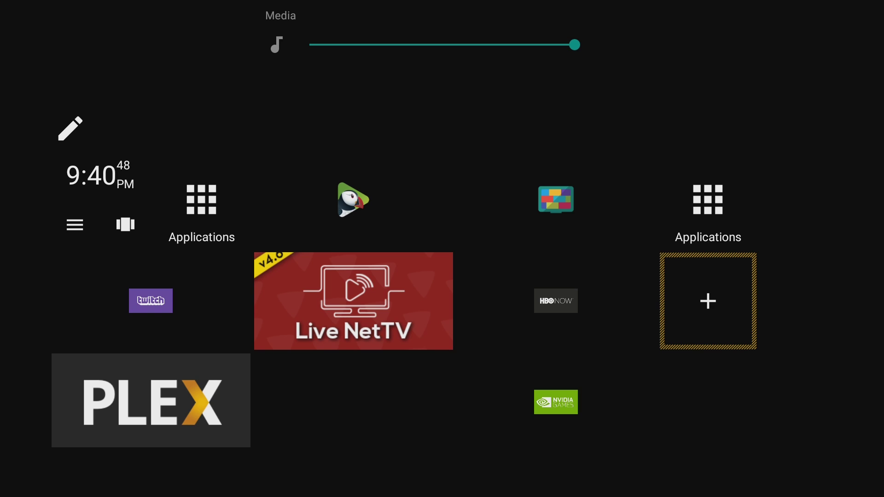